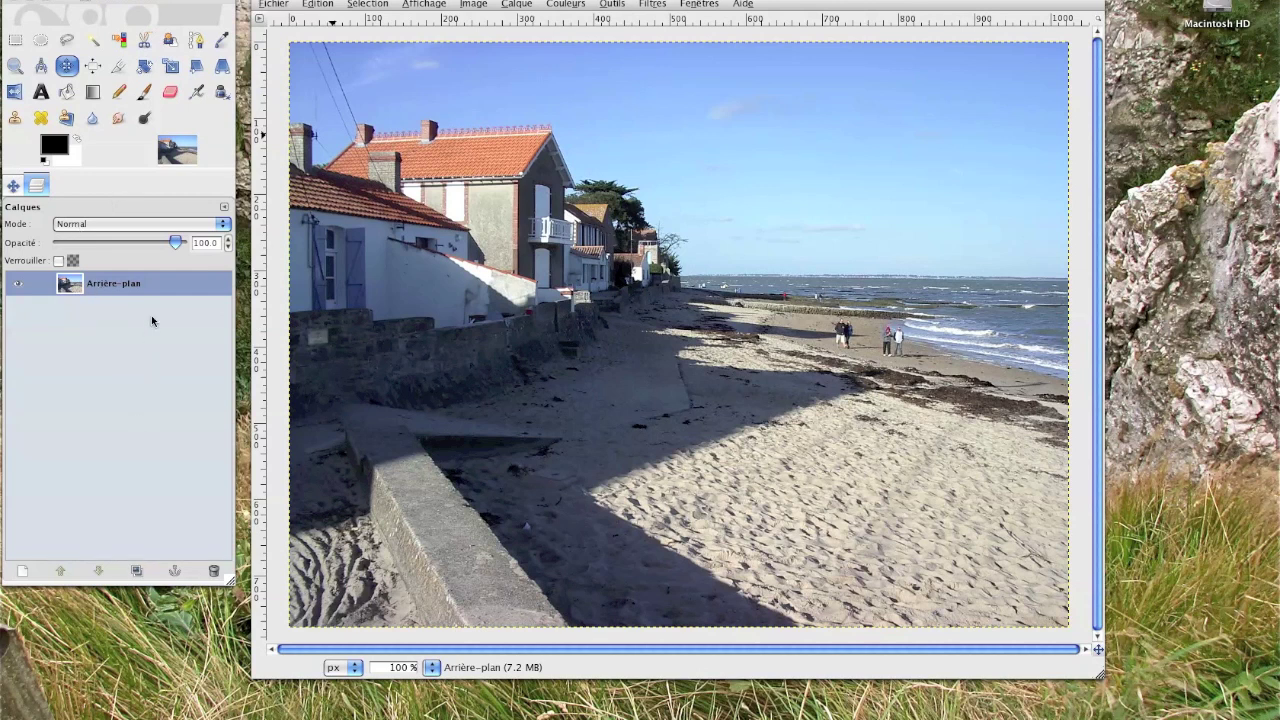
- Duplicate the Arrière-plan layer and hide the original one
{"action": "left_click", "coordinate": [137, 571]}
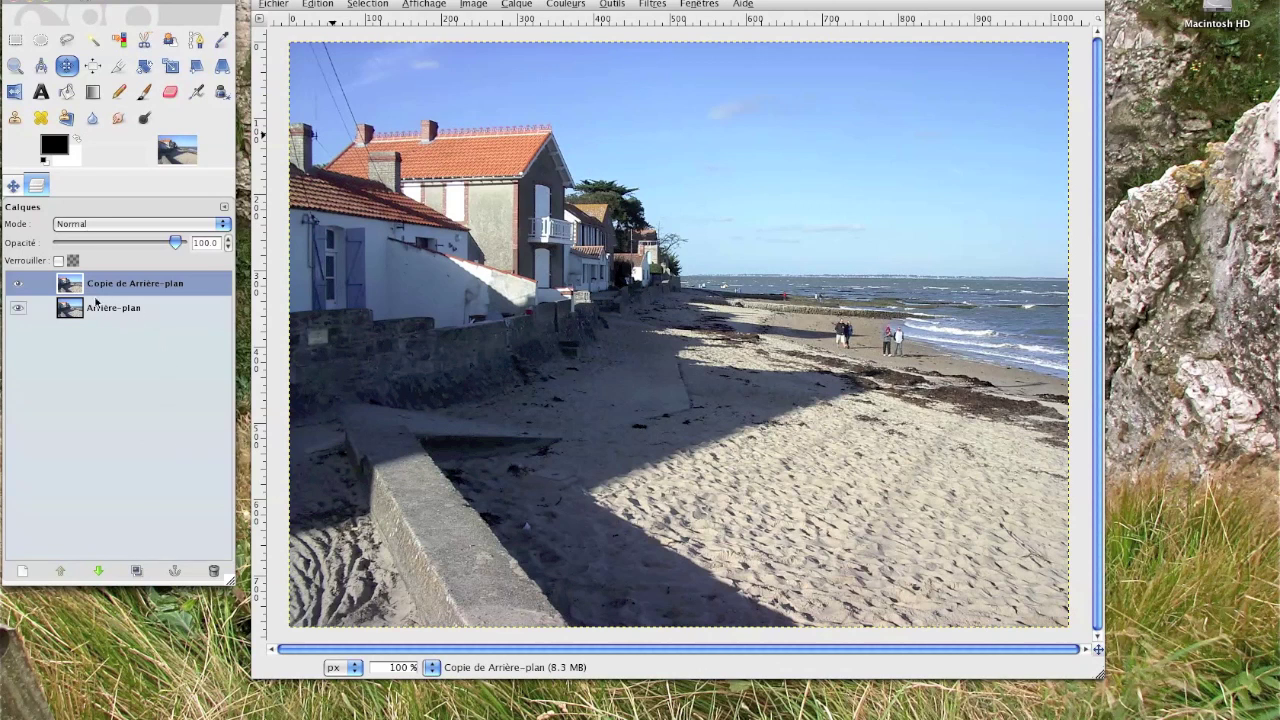
{"action": "left_click", "coordinate": [18, 308]}
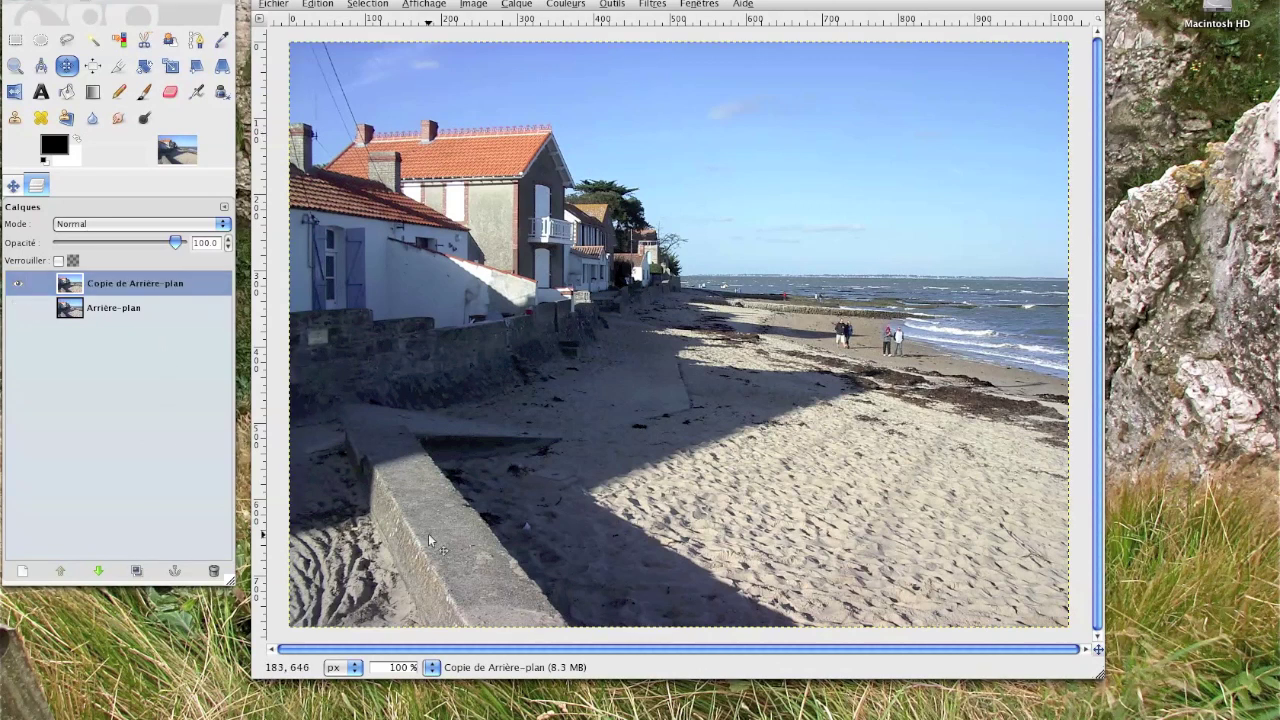
- Activate the Clone tool for retouching the walkers by the water, show its options and check the available brushes
{"action": "left_click", "coordinate": [432, 667]}
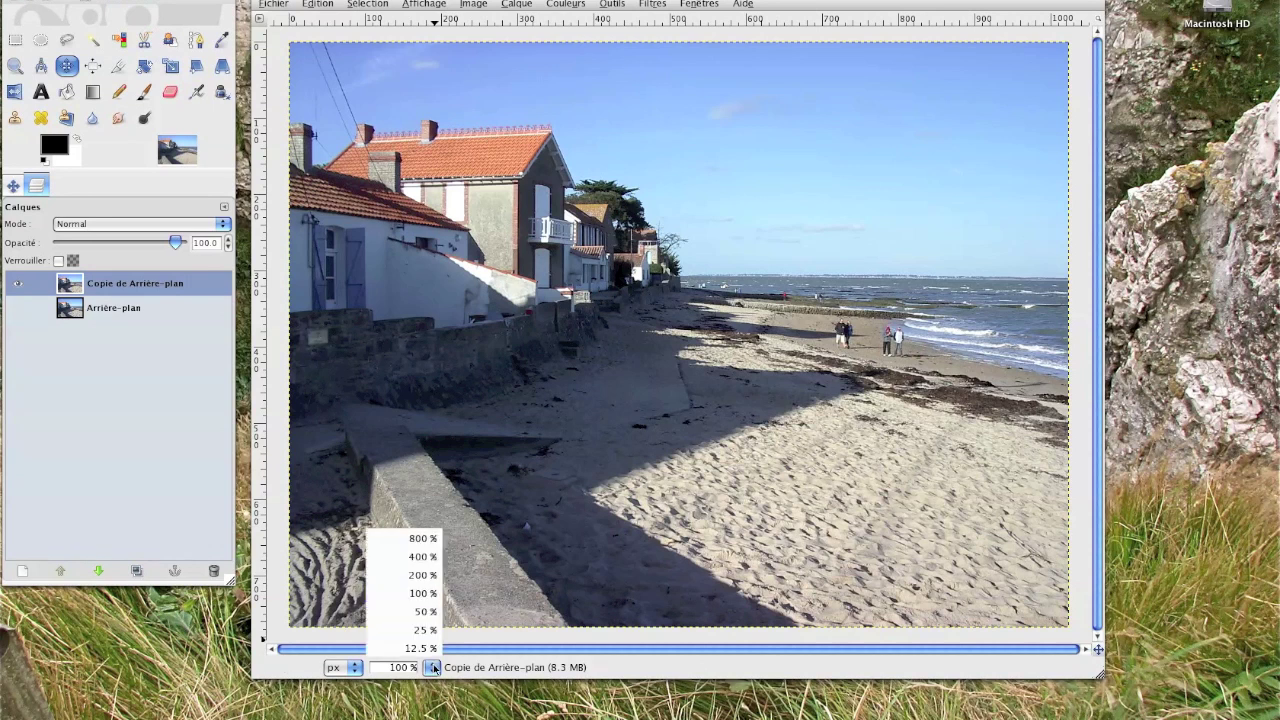
{"action": "left_click", "coordinate": [424, 575]}
{"action": "left_click_drag", "start_coordinate": [656, 465], "coordinate": [457, 420]}
{"action": "left_click_drag", "start_coordinate": [920, 405], "coordinate": [628, 445]}
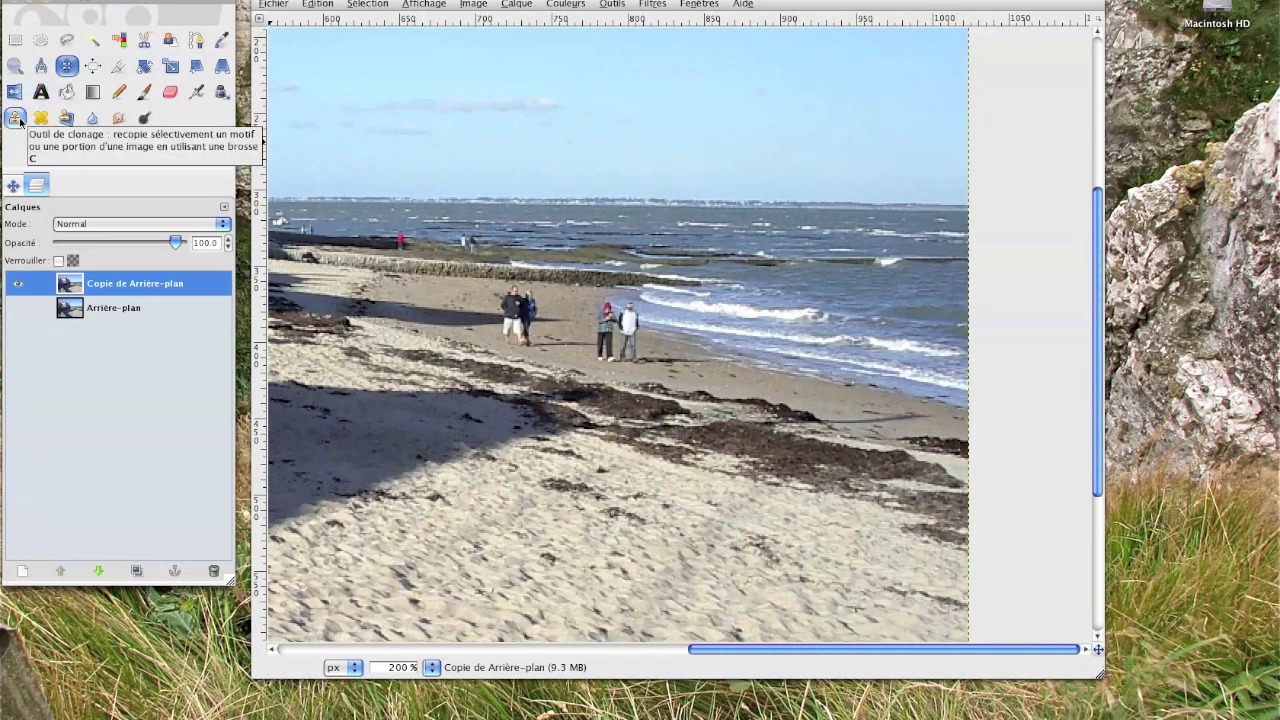
{"action": "left_click", "coordinate": [16, 119]}
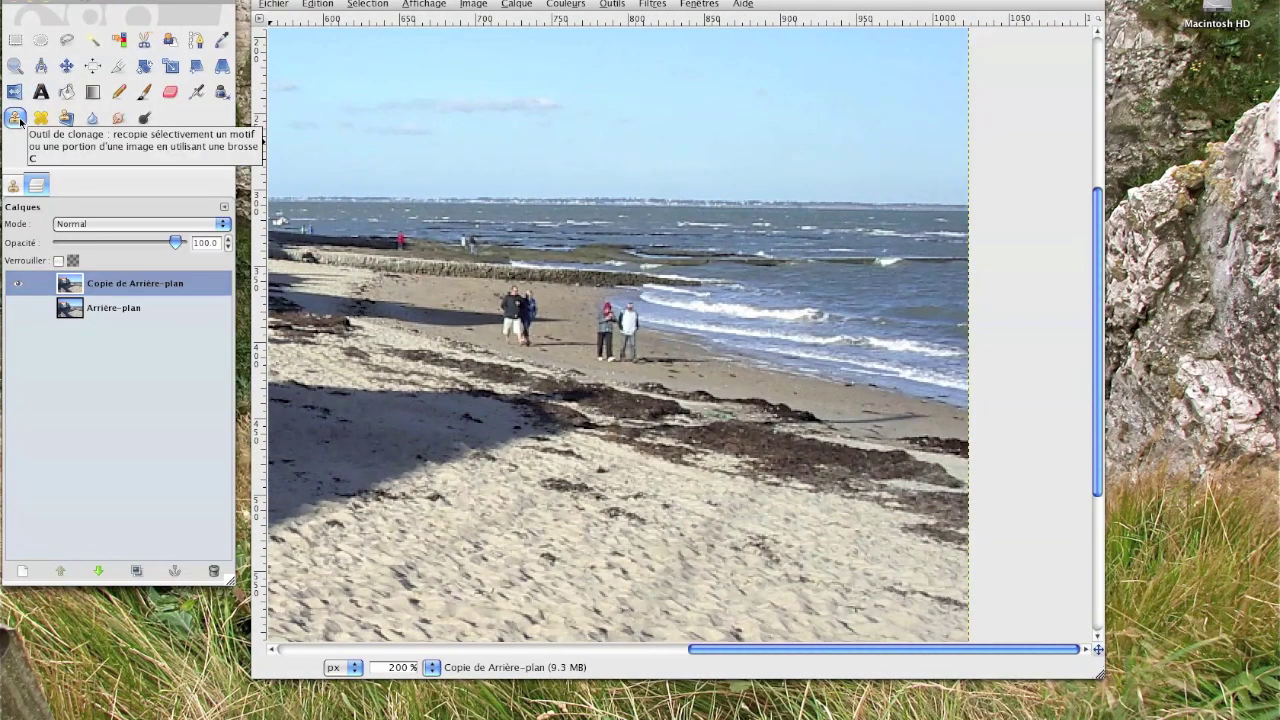
{"action": "left_click", "coordinate": [13, 186]}
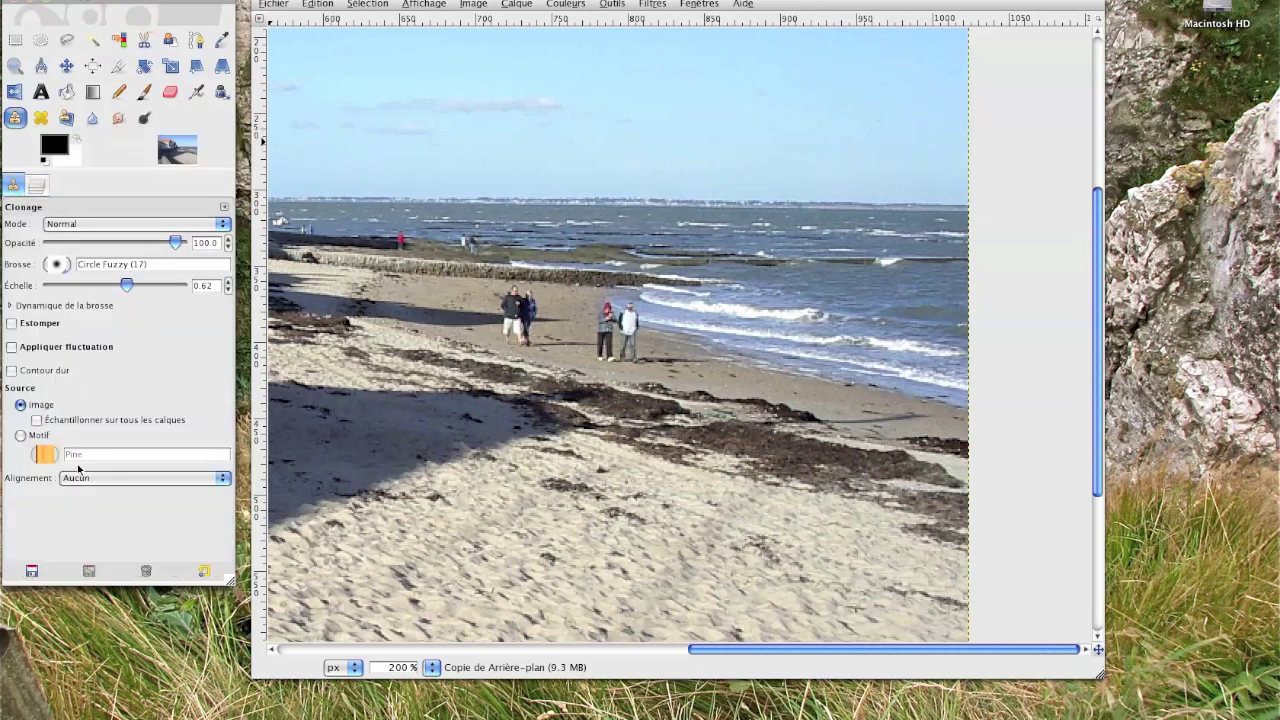
{"action": "left_click", "coordinate": [57, 266]}
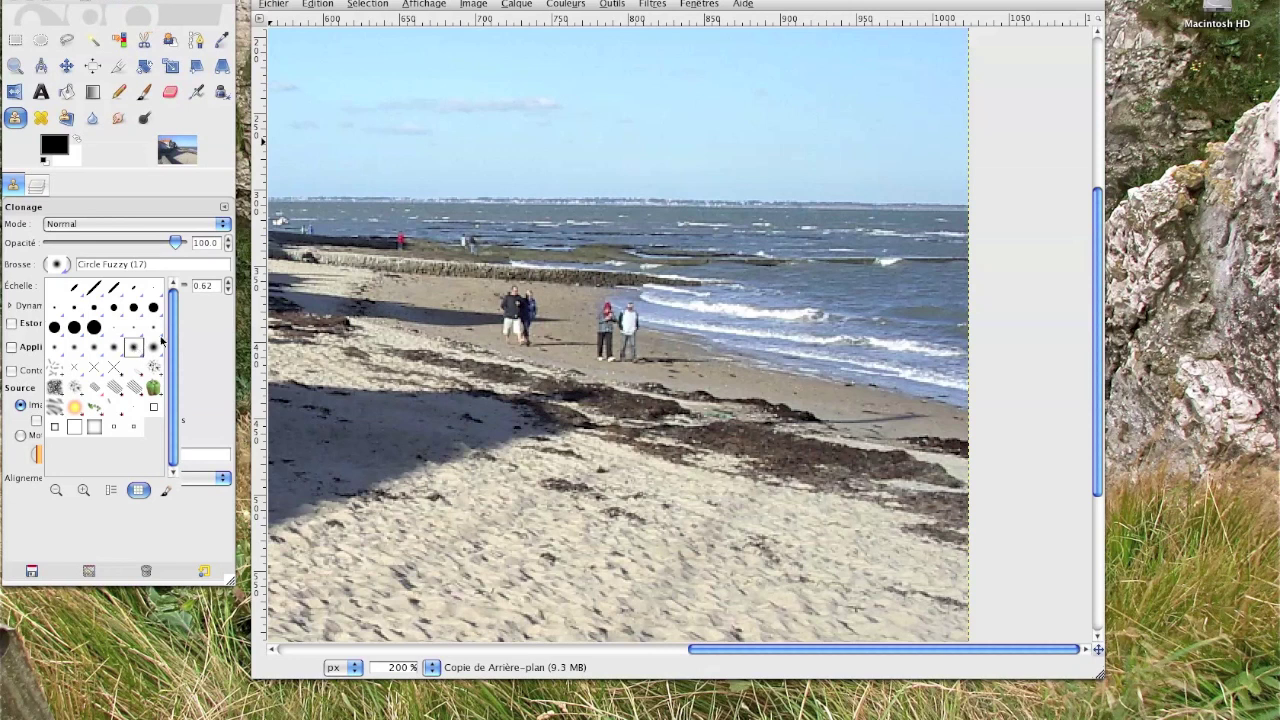
{"action": "left_click", "coordinate": [191, 326]}
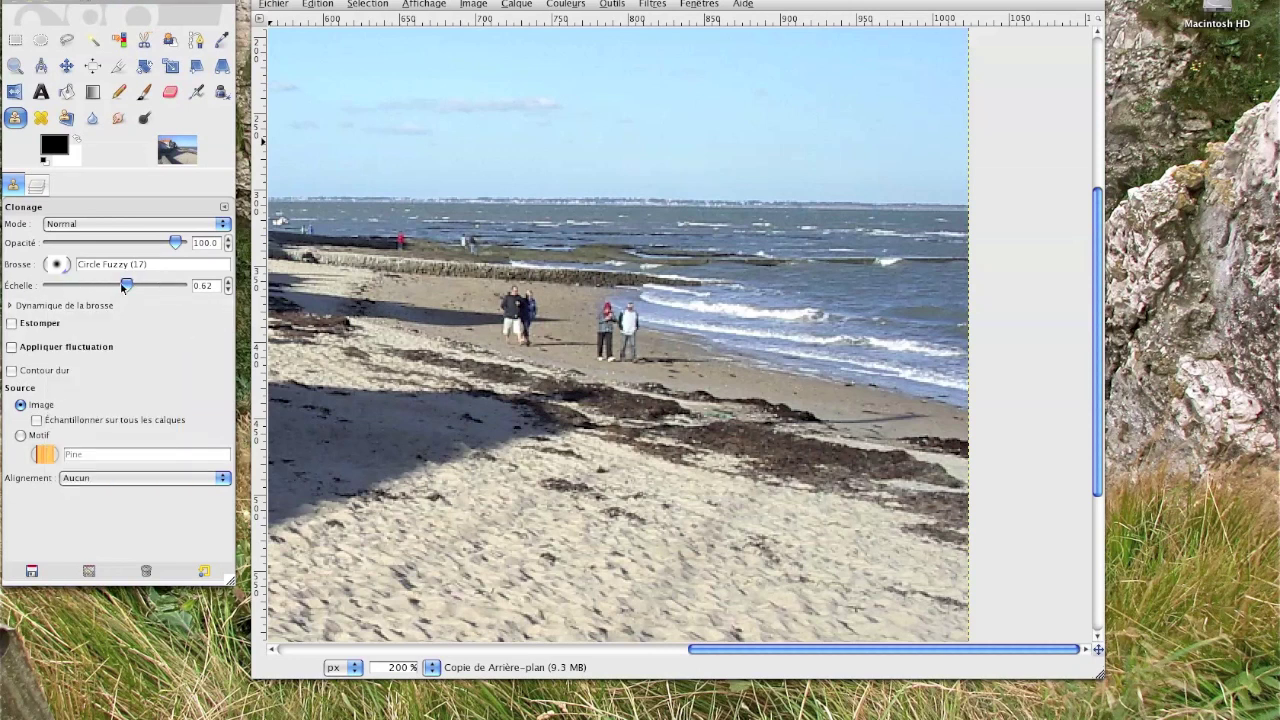
- Sample the shoreline beside the walkers as clone source and paint over the person in the white jacket
{"action": "left_click", "coordinate": [678, 327]}
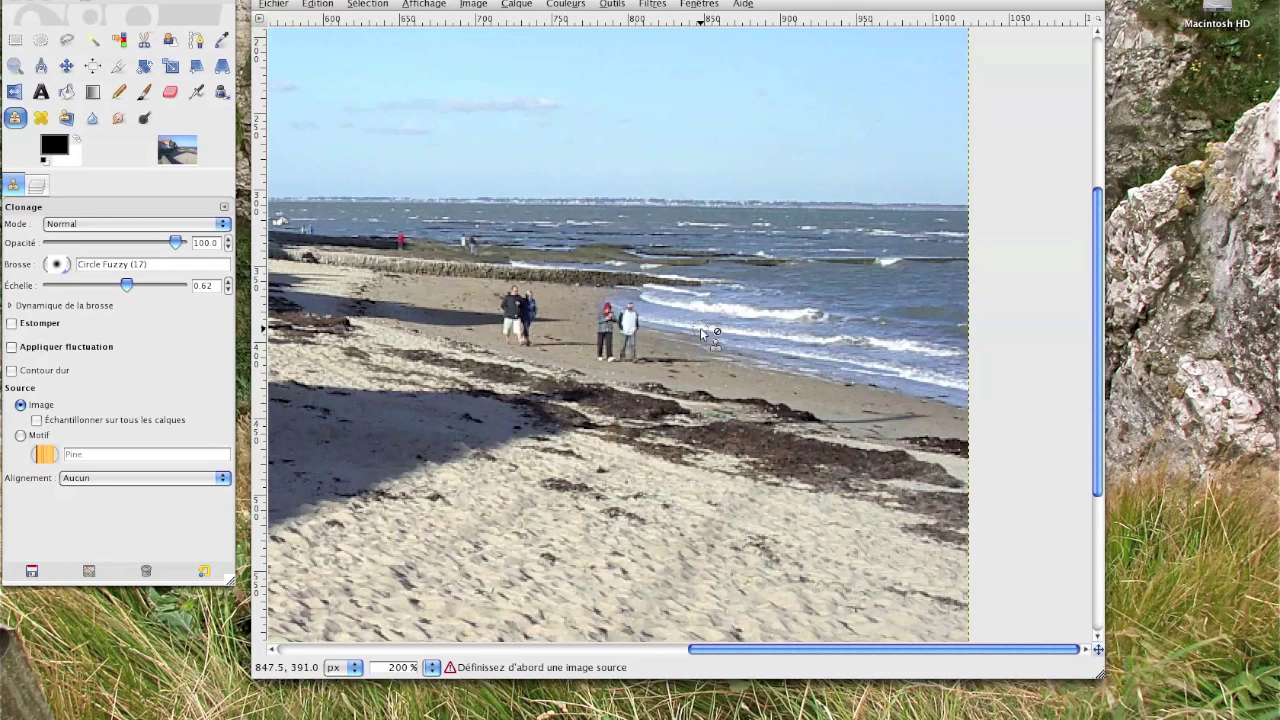
{"action": "key", "text": "ctrl"}
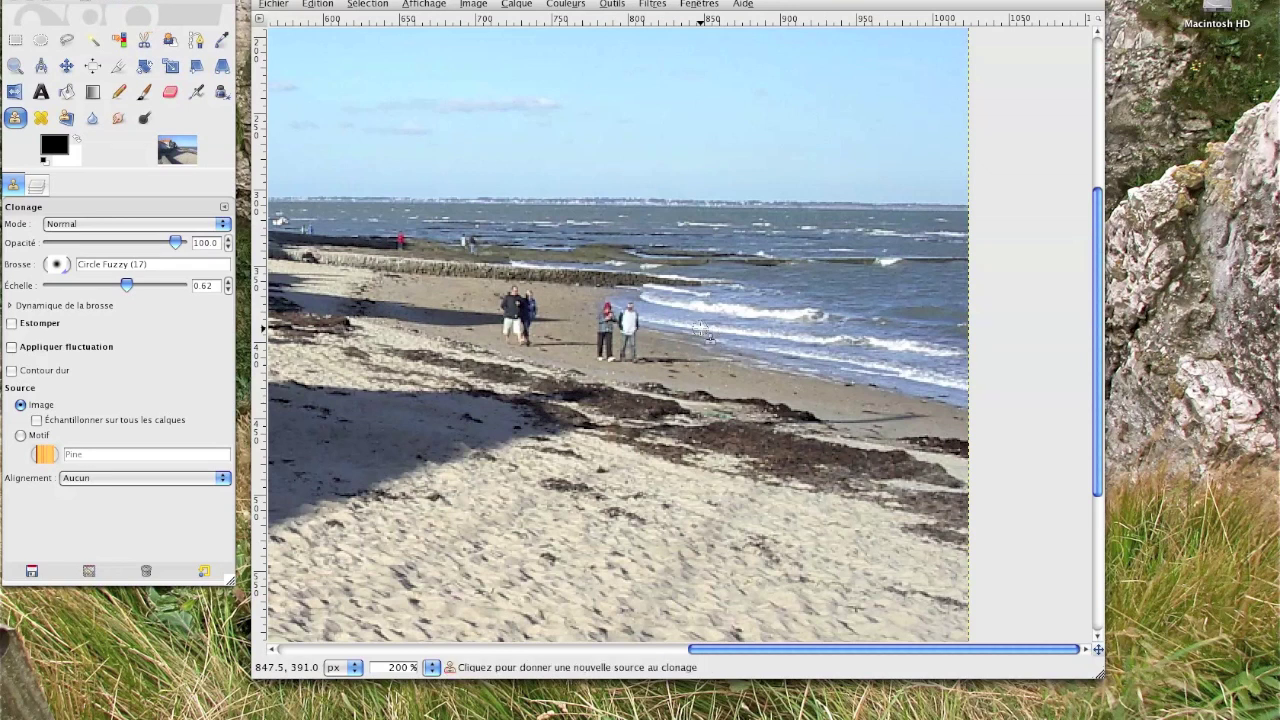
{"action": "left_click", "coordinate": [700, 328], "text": "ctrl"}
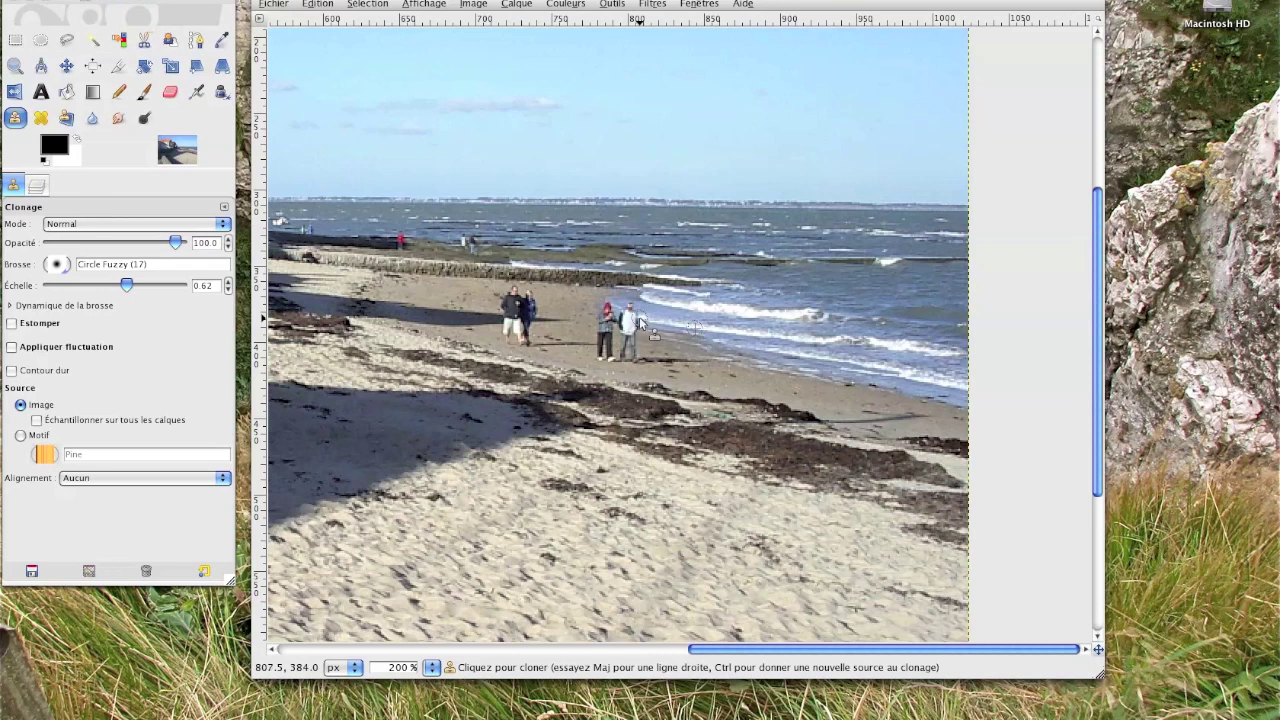
{"action": "left_click_drag", "start_coordinate": [629, 318], "coordinate": [637, 342]}
{"action": "mouse_move", "coordinate": [633, 347]}
{"action": "left_mouse_down"}
{"action": "mouse_move", "coordinate": [635, 362]}
{"action": "mouse_move", "coordinate": [622, 350]}
{"action": "left_mouse_up"}
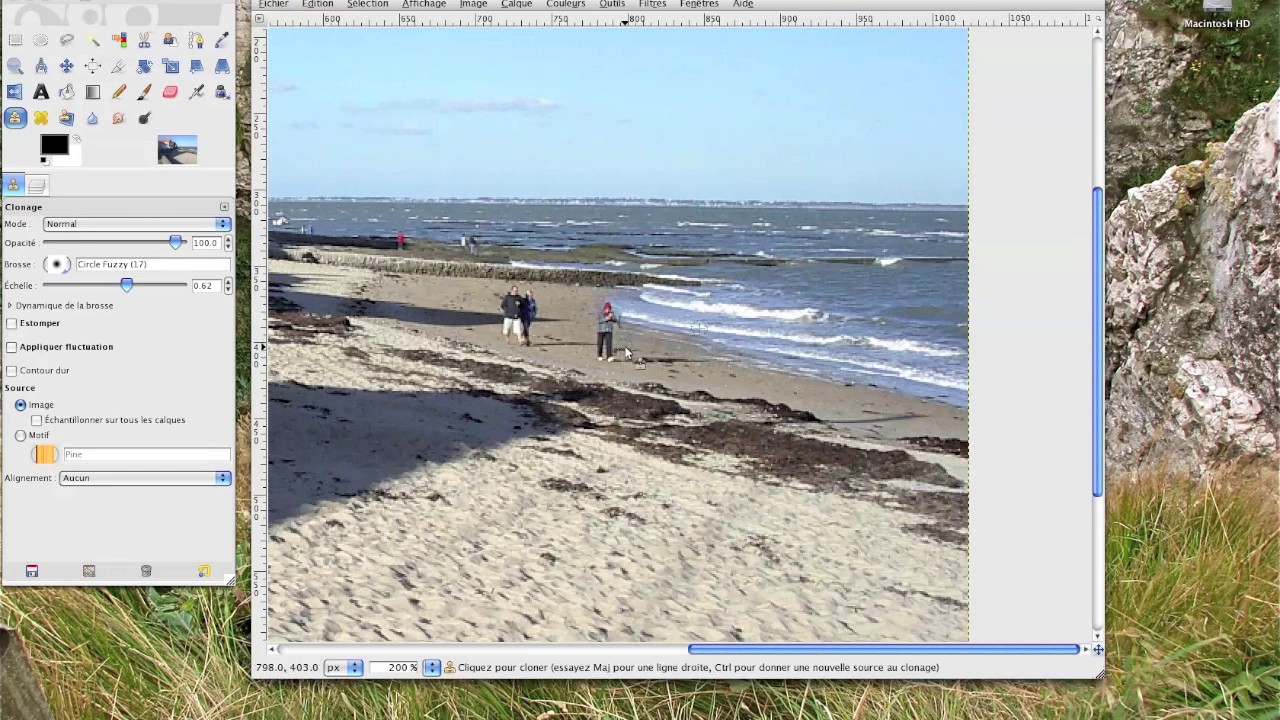
- Sample the wet sand between the two couples and clone it over the remaining person with the red headwear
{"action": "key", "text": "ctrl"}
{"action": "left_click", "coordinate": [572, 301], "text": "ctrl"}
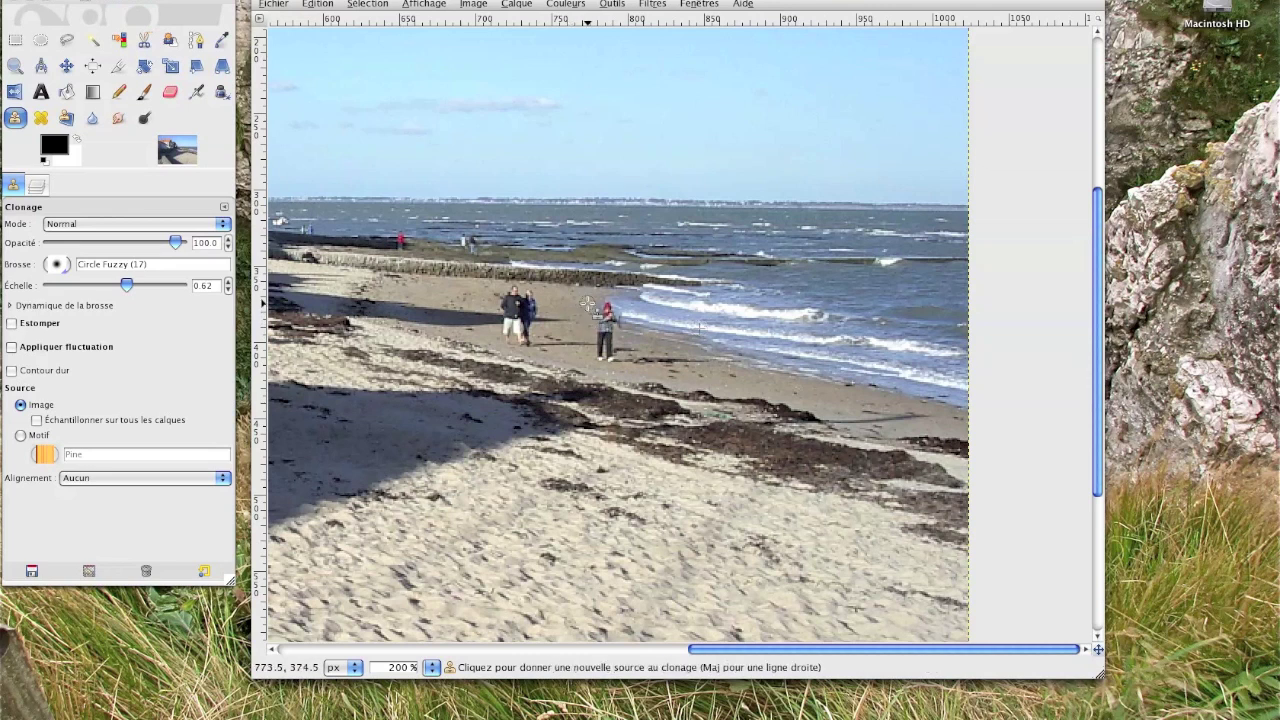
{"action": "key", "text": "ctrl"}
{"action": "left_click", "coordinate": [572, 302], "text": "ctrl"}
{"action": "left_click_drag", "start_coordinate": [606, 315], "coordinate": [608, 320]}
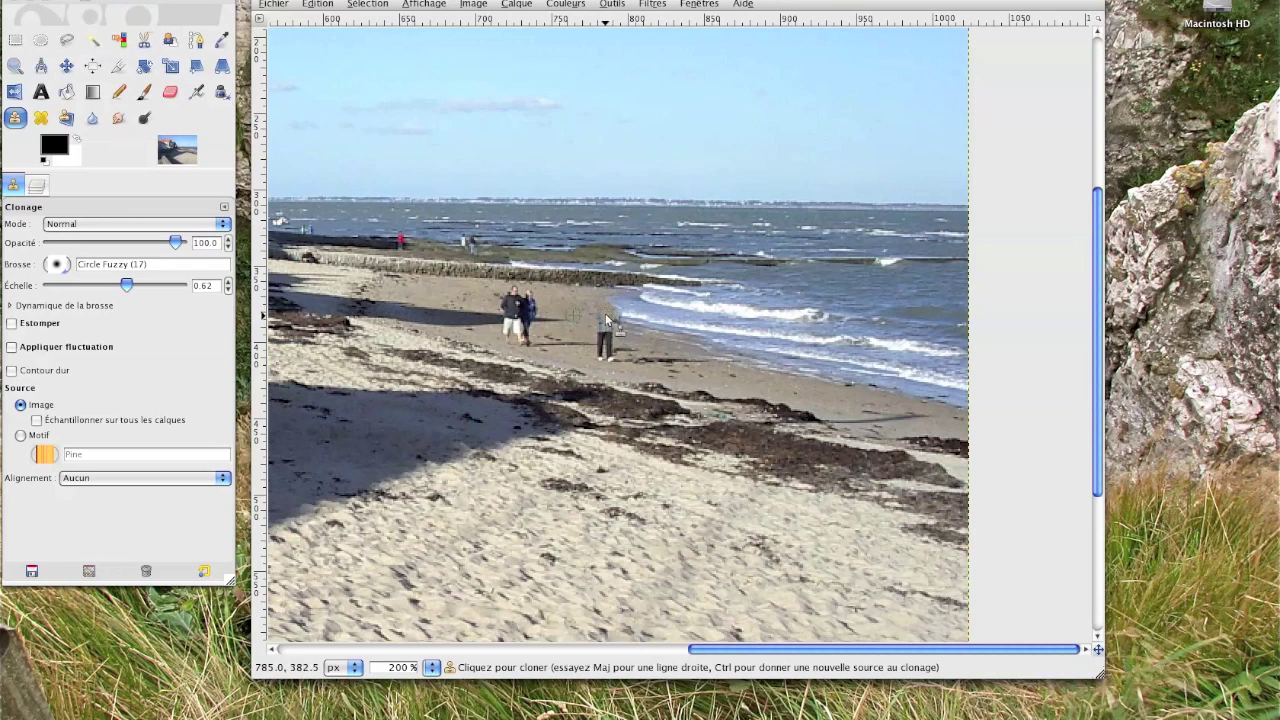
{"action": "mouse_move", "coordinate": [605, 318]}
{"action": "left_mouse_down"}
{"action": "mouse_move", "coordinate": [615, 327]}
{"action": "mouse_move", "coordinate": [599, 355]}
{"action": "mouse_move", "coordinate": [611, 364]}
{"action": "left_mouse_up"}
{"action": "left_click", "coordinate": [431, 667]}
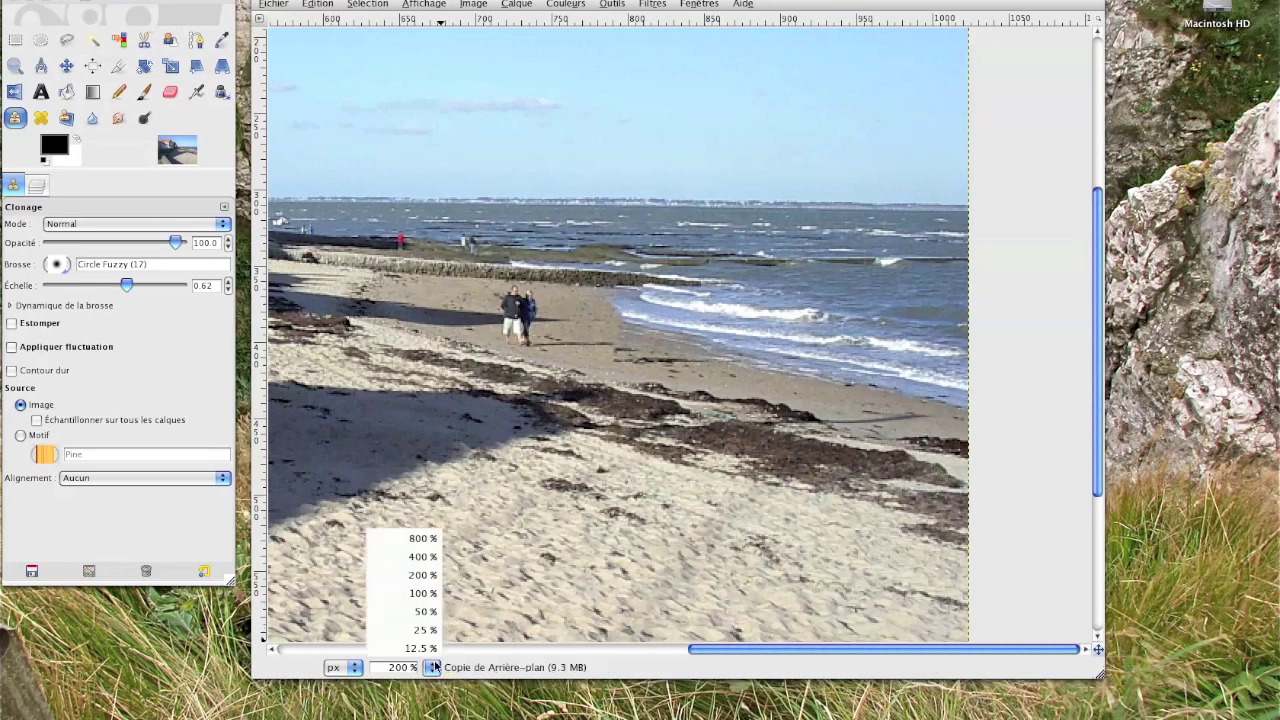
{"action": "left_click", "coordinate": [421, 594]}
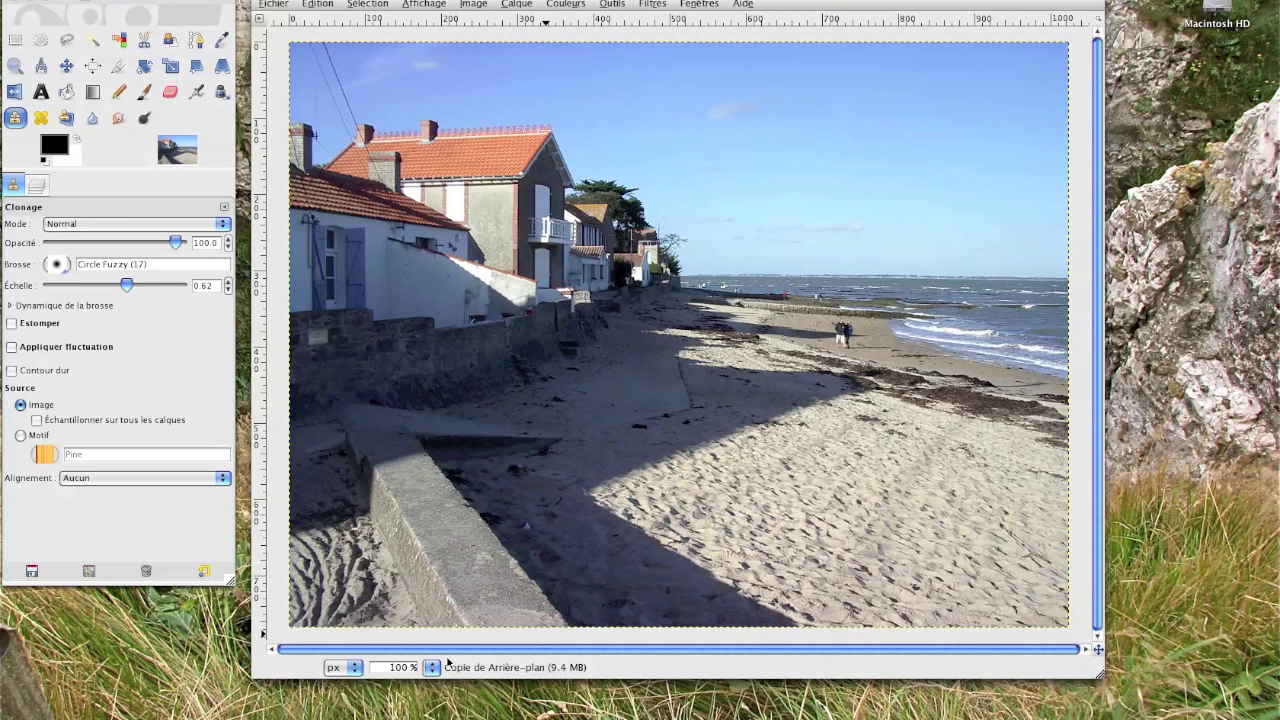
- Sample clear sky beside the cables above the houses and clone it along the darker cable
{"action": "left_click", "coordinate": [430, 670]}
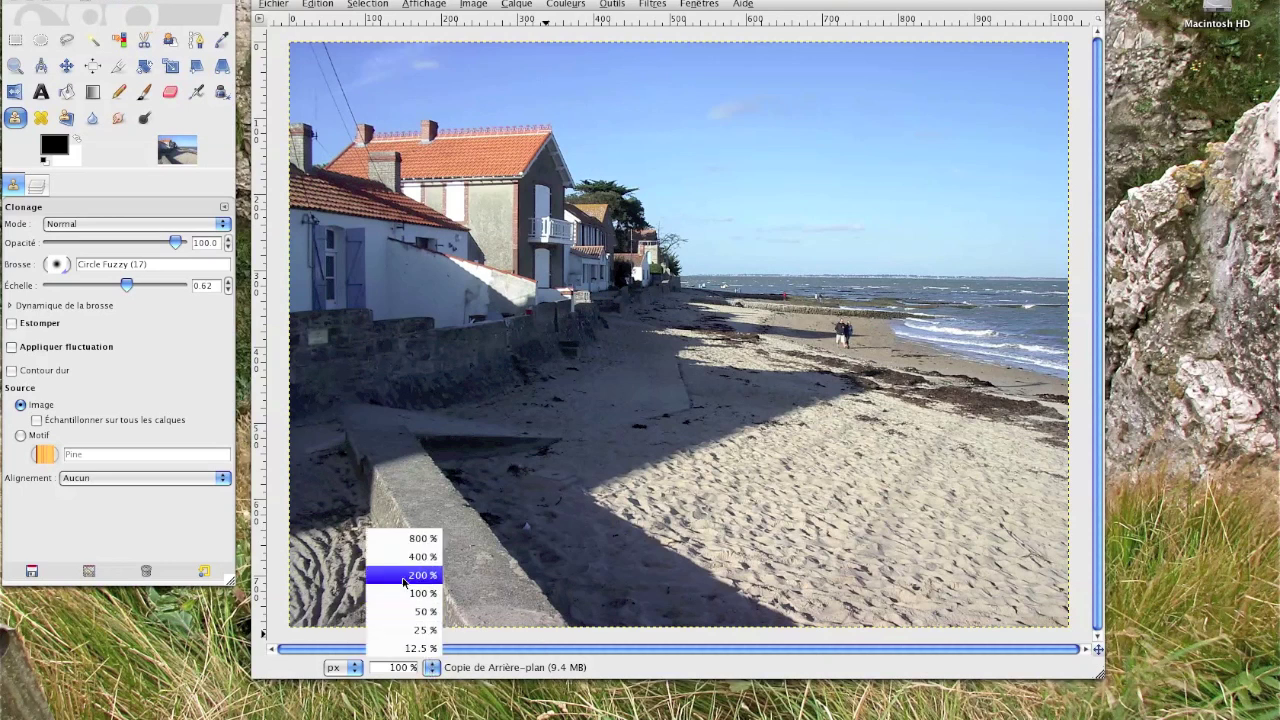
{"action": "left_click", "coordinate": [407, 582]}
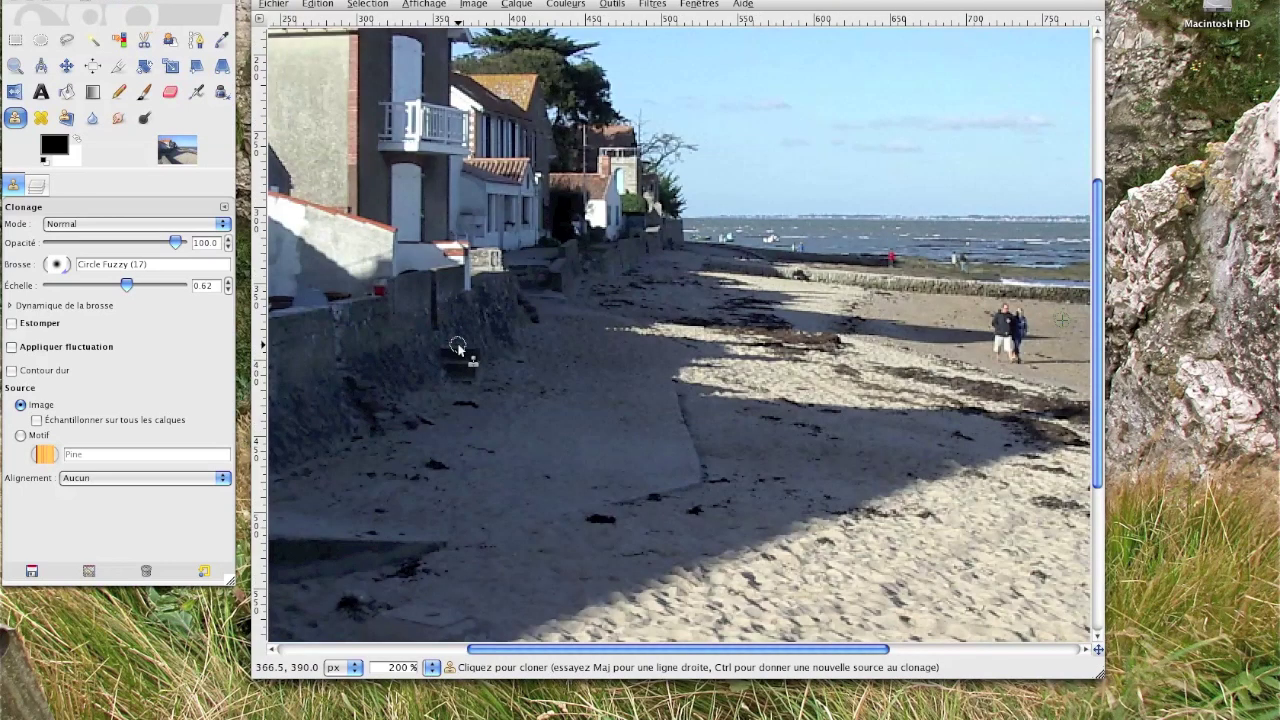
{"action": "scroll", "coordinate": [457, 357], "scroll_direction": "up", "scroll_amount": 5}
{"action": "scroll", "coordinate": [457, 357], "scroll_direction": "left", "scroll_amount": 6}
{"action": "scroll", "coordinate": [687, 479], "scroll_direction": "up", "scroll_amount": 5}
{"action": "scroll", "coordinate": [687, 479], "scroll_direction": "left", "scroll_amount": 3}
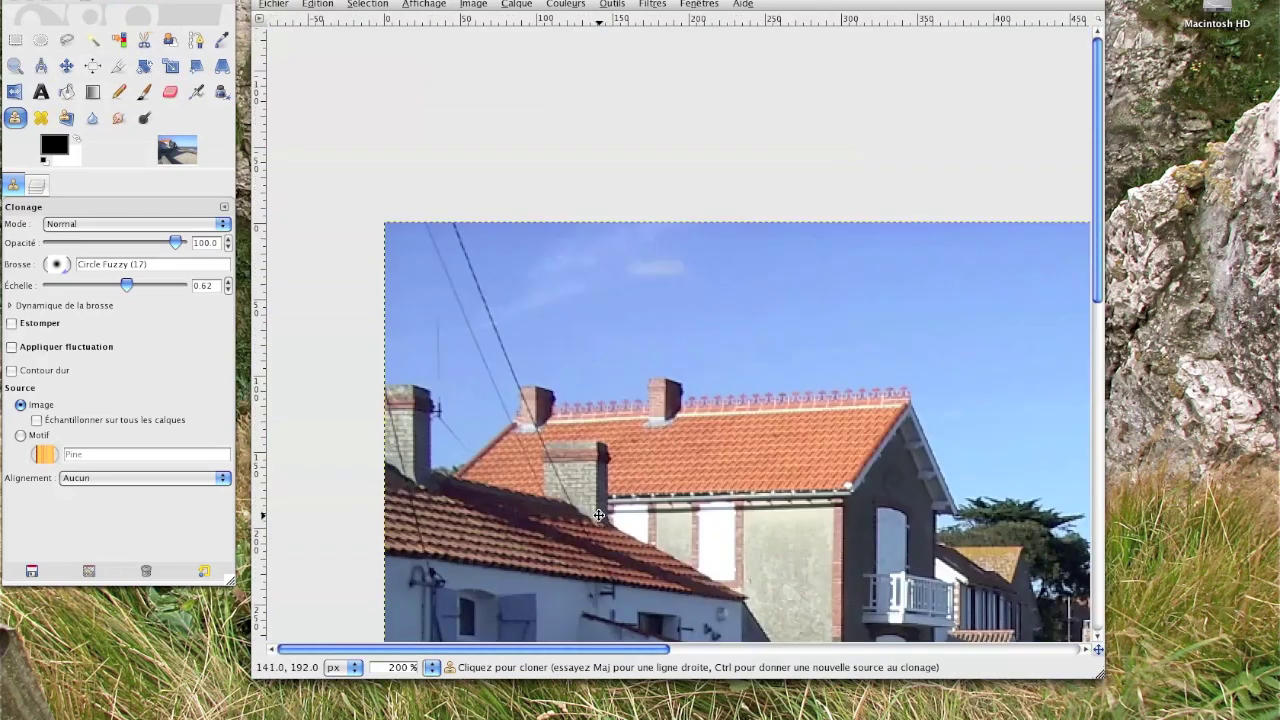
{"action": "scroll", "coordinate": [548, 383], "scroll_direction": "down", "scroll_amount": 2}
{"action": "scroll", "coordinate": [491, 165], "scroll_direction": "up", "scroll_amount": 1}
{"action": "scroll", "coordinate": [491, 165], "scroll_direction": "right", "scroll_amount": 1}
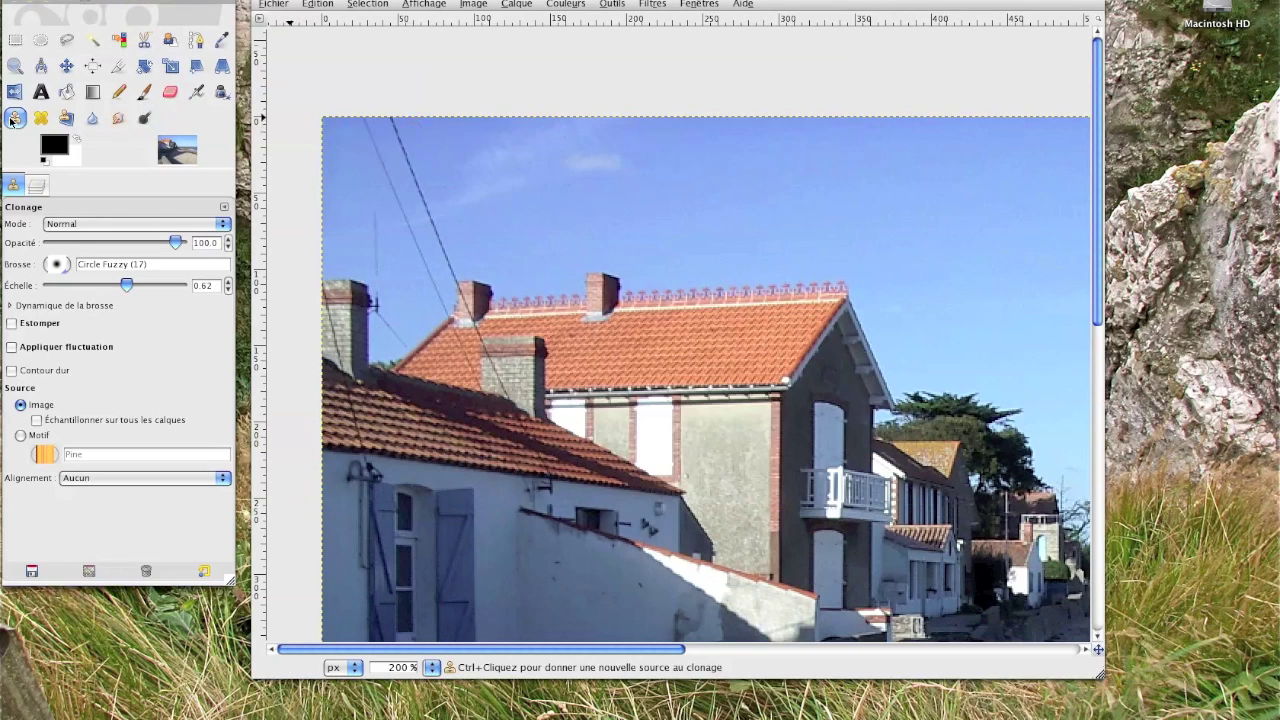
{"action": "key", "text": "ctrl"}
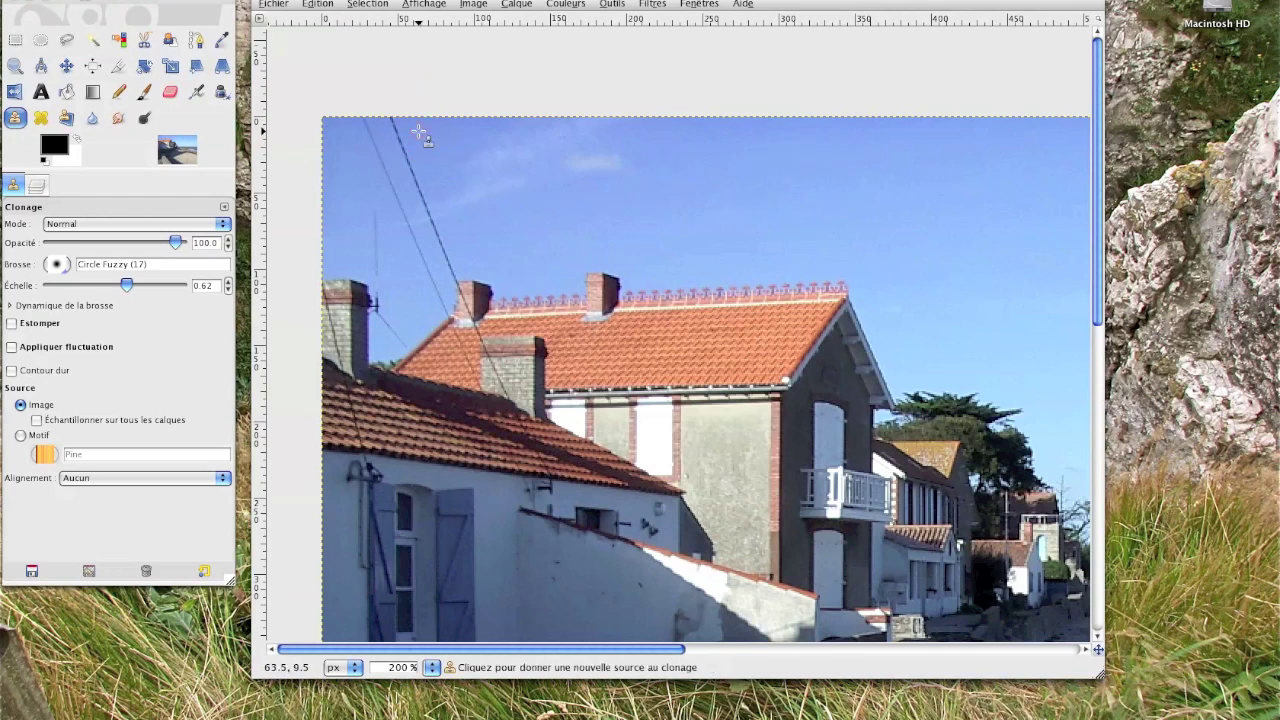
{"action": "left_click", "coordinate": [416, 130], "text": "ctrl"}
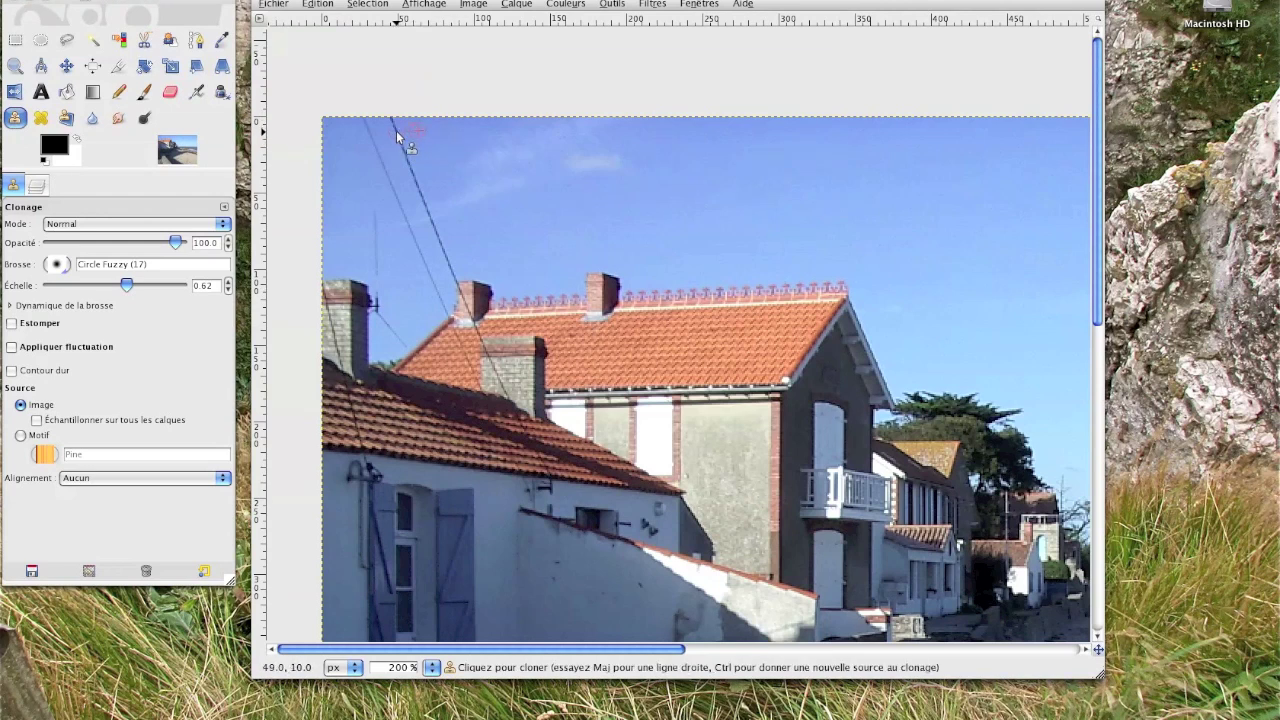
{"action": "mouse_move", "coordinate": [397, 131]}
{"action": "left_mouse_down"}
{"action": "mouse_move", "coordinate": [409, 167]}
{"action": "mouse_move", "coordinate": [399, 136]}
{"action": "mouse_move", "coordinate": [427, 207]}
{"action": "mouse_move", "coordinate": [420, 199]}
{"action": "mouse_move", "coordinate": [415, 170]}
{"action": "mouse_move", "coordinate": [432, 198]}
{"action": "mouse_move", "coordinate": [447, 256]}
{"action": "left_mouse_up"}
- Clone sky from nearby areas over the thinner cable, the leftover cable fragments and the upper antenna mast
{"action": "key", "text": "ctrl"}
{"action": "left_click", "coordinate": [348, 128], "text": "ctrl"}
{"action": "left_click_drag", "start_coordinate": [432, 262], "coordinate": [443, 308]}
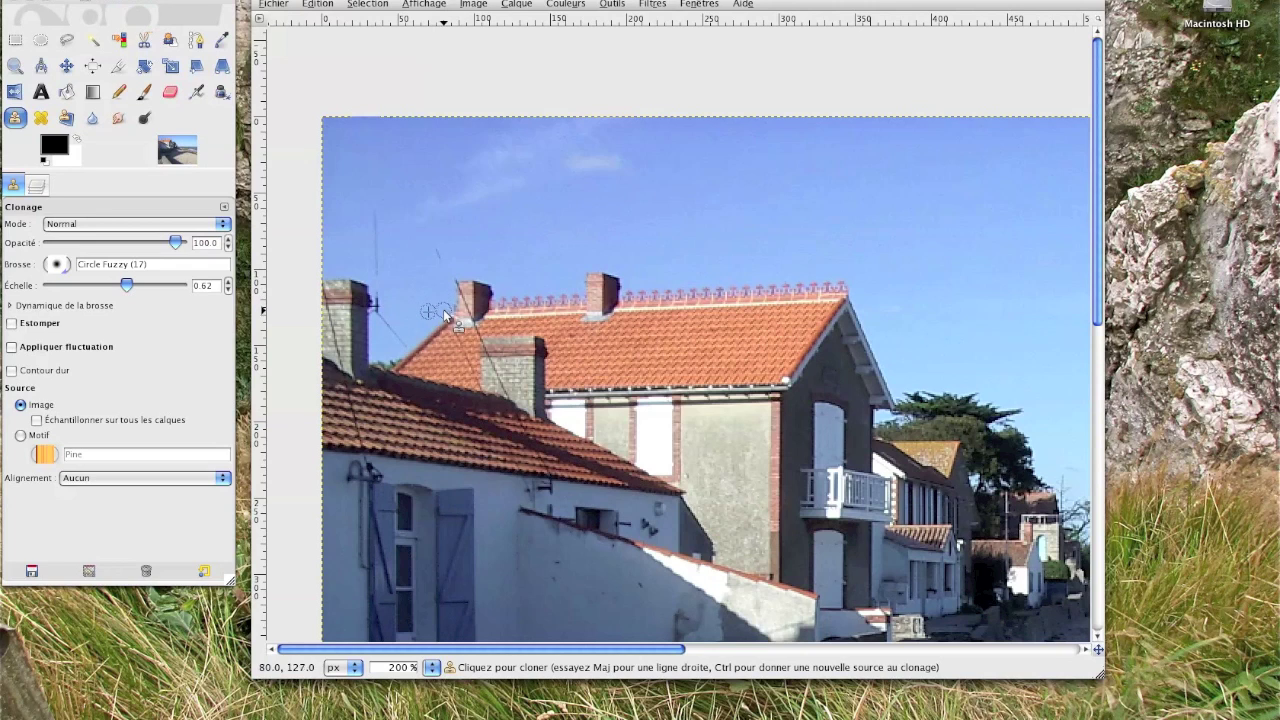
{"action": "left_click", "coordinate": [466, 240], "text": "ctrl"}
{"action": "left_click", "coordinate": [357, 217], "text": "ctrl"}
{"action": "left_click", "coordinate": [406, 280], "text": "ctrl"}
- Reduce the clone brush scale to 0.17 and clone brick texture over the cable crossing the orange roof's left red chimney
{"action": "left_click", "coordinate": [432, 667]}
{"action": "left_click", "coordinate": [410, 555]}
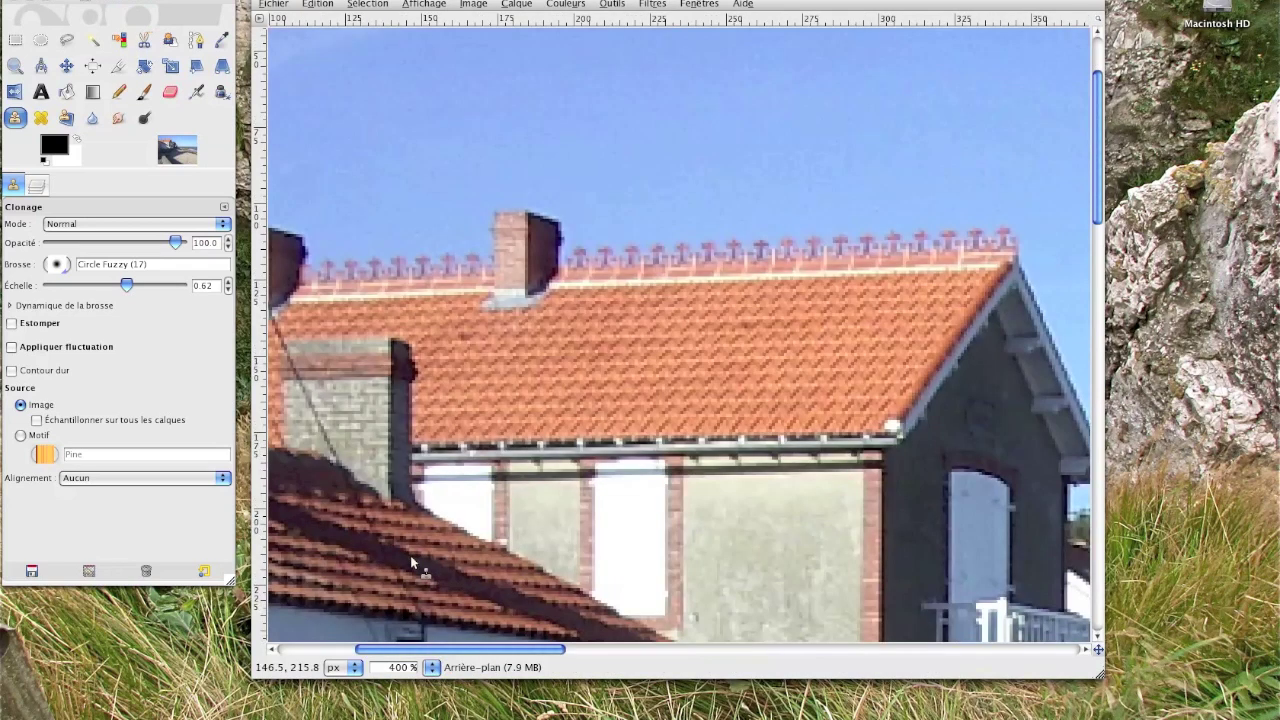
{"action": "left_click_drag", "start_coordinate": [468, 437], "coordinate": [774, 507]}
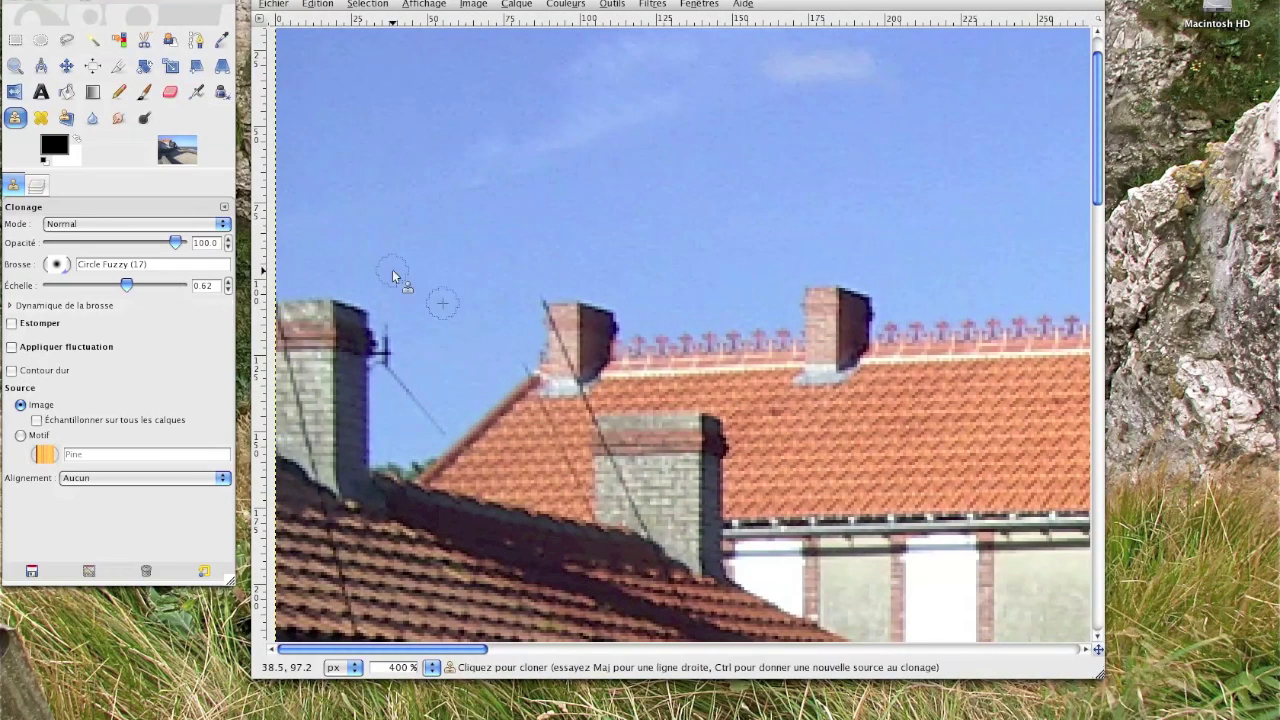
{"action": "left_click_drag", "start_coordinate": [132, 281], "coordinate": [109, 281]}
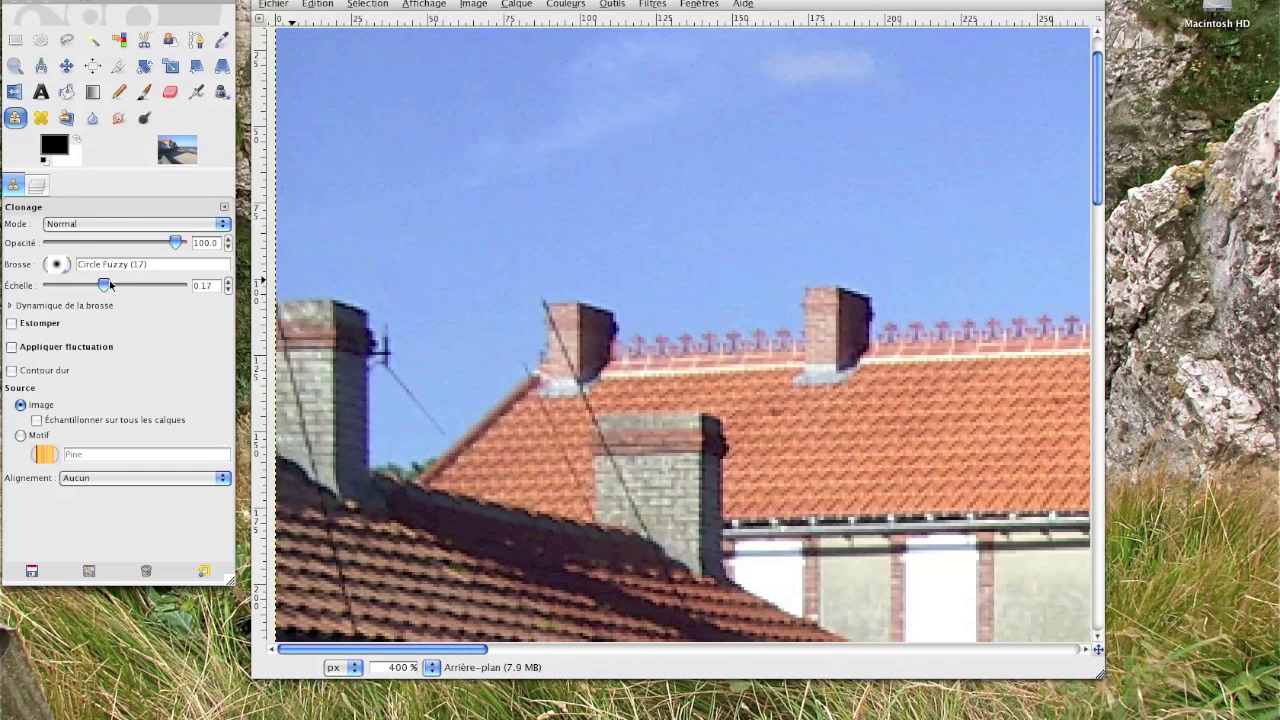
{"action": "key", "text": "ctrl"}
{"action": "left_click", "coordinate": [565, 312], "text": "ctrl"}
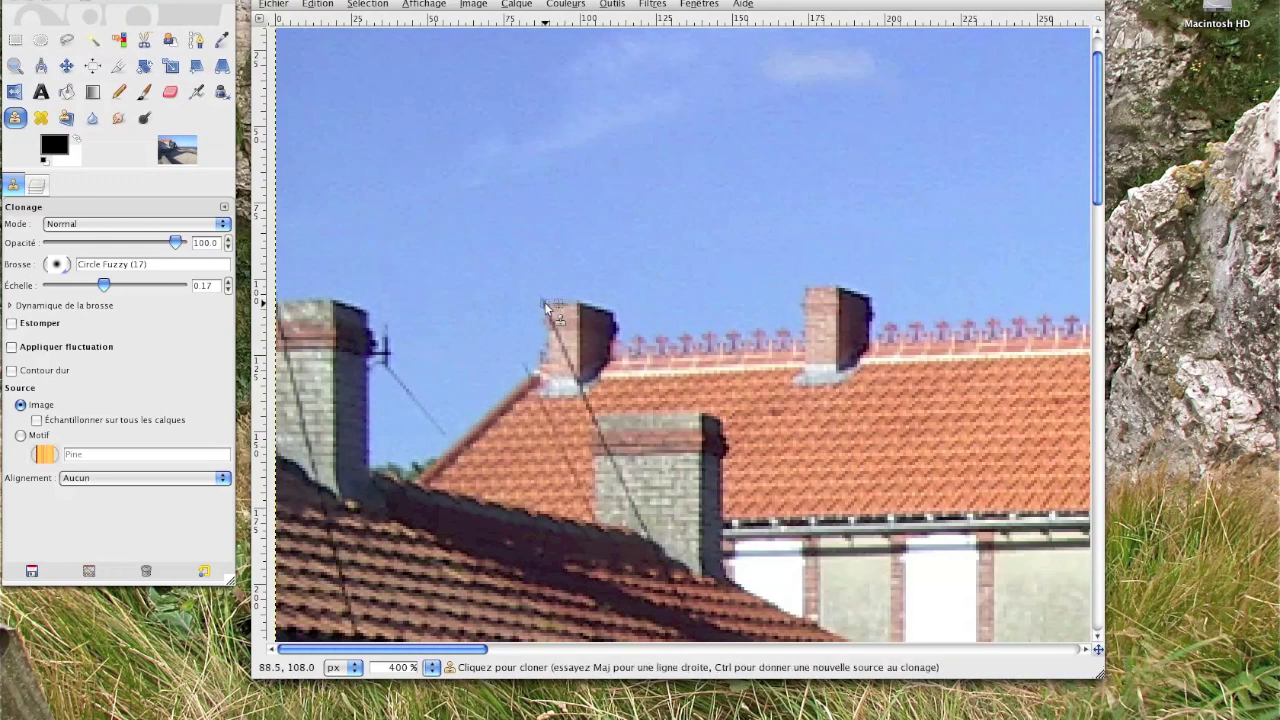
{"action": "mouse_move", "coordinate": [547, 310]}
{"action": "left_mouse_down"}
{"action": "mouse_move", "coordinate": [549, 298]}
{"action": "mouse_move", "coordinate": [565, 352]}
{"action": "left_mouse_up"}
{"action": "left_click", "coordinate": [563, 318], "text": "ctrl"}
{"action": "mouse_move", "coordinate": [563, 346]}
{"action": "left_mouse_down"}
{"action": "mouse_move", "coordinate": [575, 375]}
{"action": "mouse_move", "coordinate": [568, 353]}
{"action": "left_mouse_up"}
{"action": "key", "text": "ctrl"}
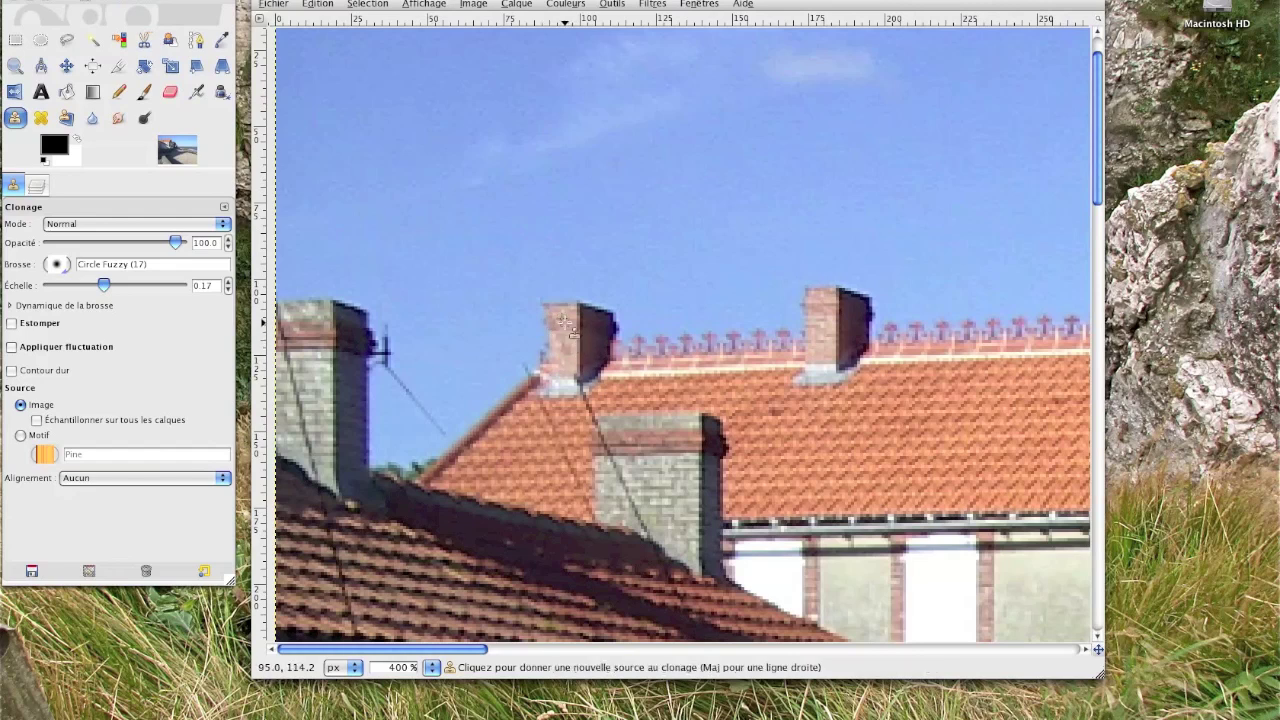
{"action": "left_click", "coordinate": [563, 320], "text": "ctrl"}
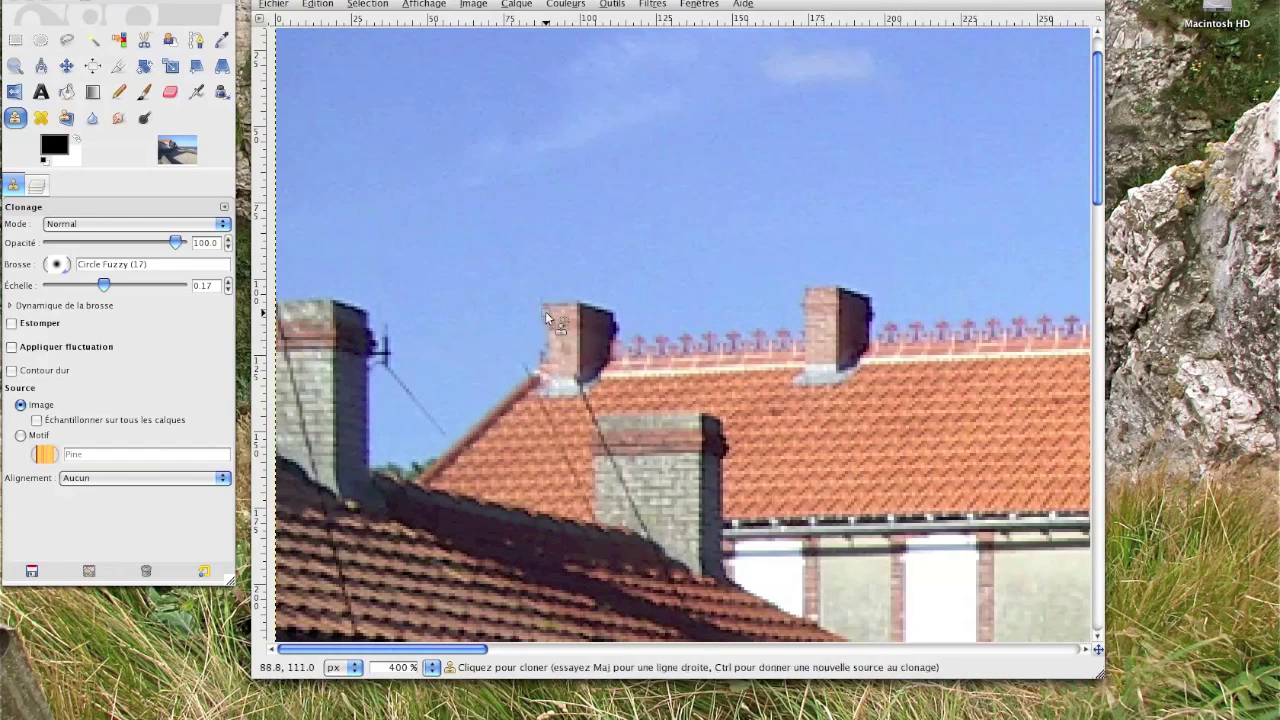
- Clone over the cable segments crossing the red chimney's base and the orange roof tiles below it
{"action": "left_click", "coordinate": [558, 377], "text": "ctrl"}
{"action": "left_click_drag", "start_coordinate": [578, 382], "coordinate": [584, 394]}
{"action": "left_click", "coordinate": [546, 418]}
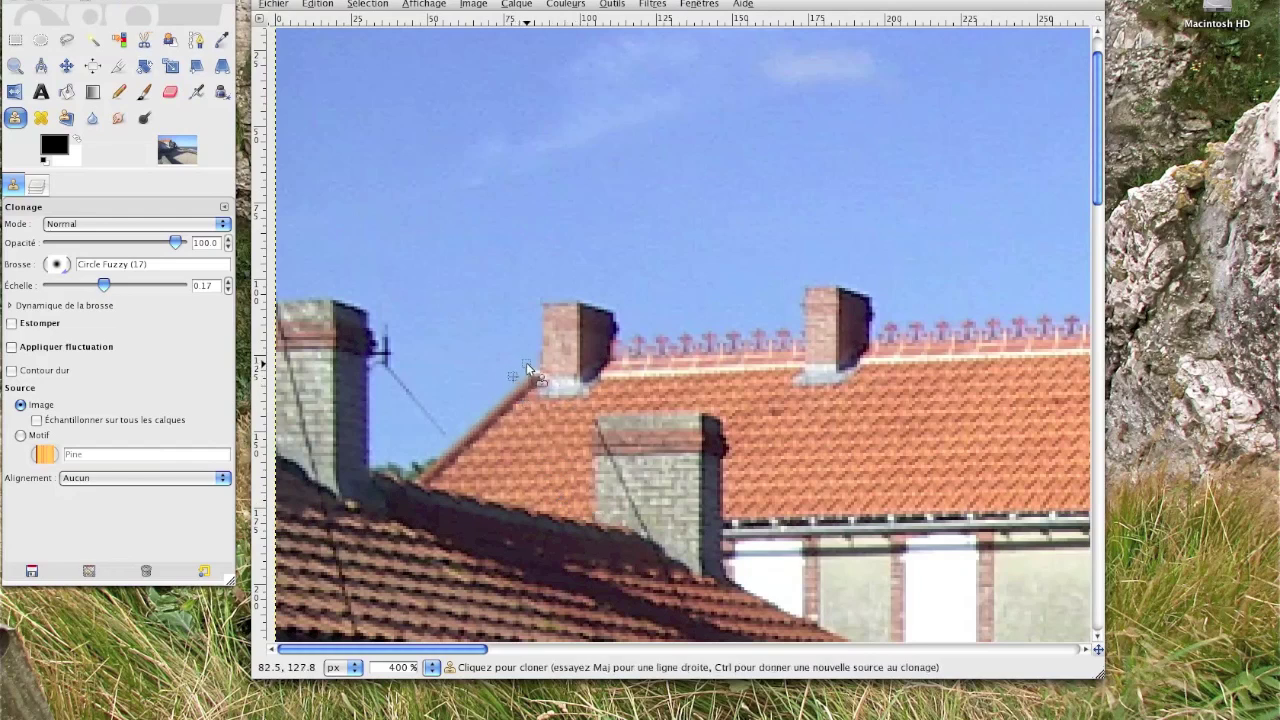
- Clone sky over the cable remnant beside the red chimney, and clone brick over the cable on the grey chimney below
{"action": "left_click", "coordinate": [474, 347], "text": "ctrl"}
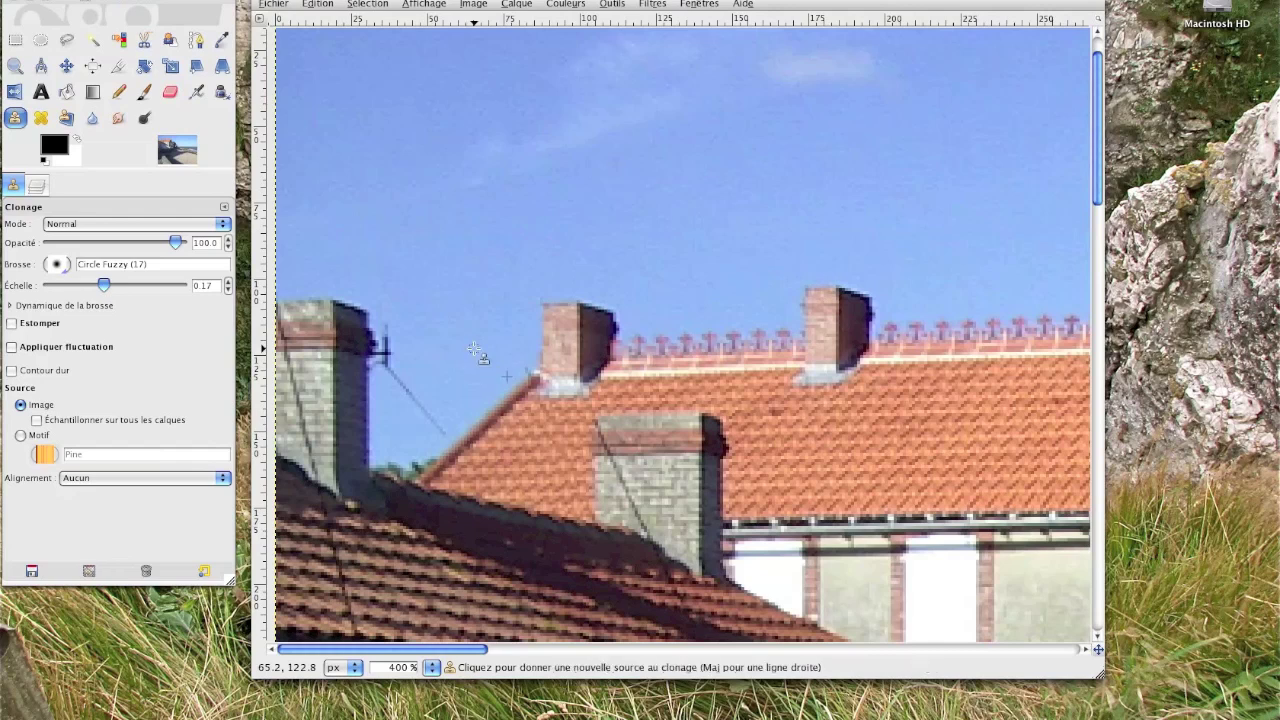
{"action": "mouse_move", "coordinate": [528, 370]}
{"action": "left_mouse_down"}
{"action": "mouse_move", "coordinate": [540, 297]}
{"action": "mouse_move", "coordinate": [502, 330]}
{"action": "mouse_move", "coordinate": [522, 353]}
{"action": "left_mouse_up"}
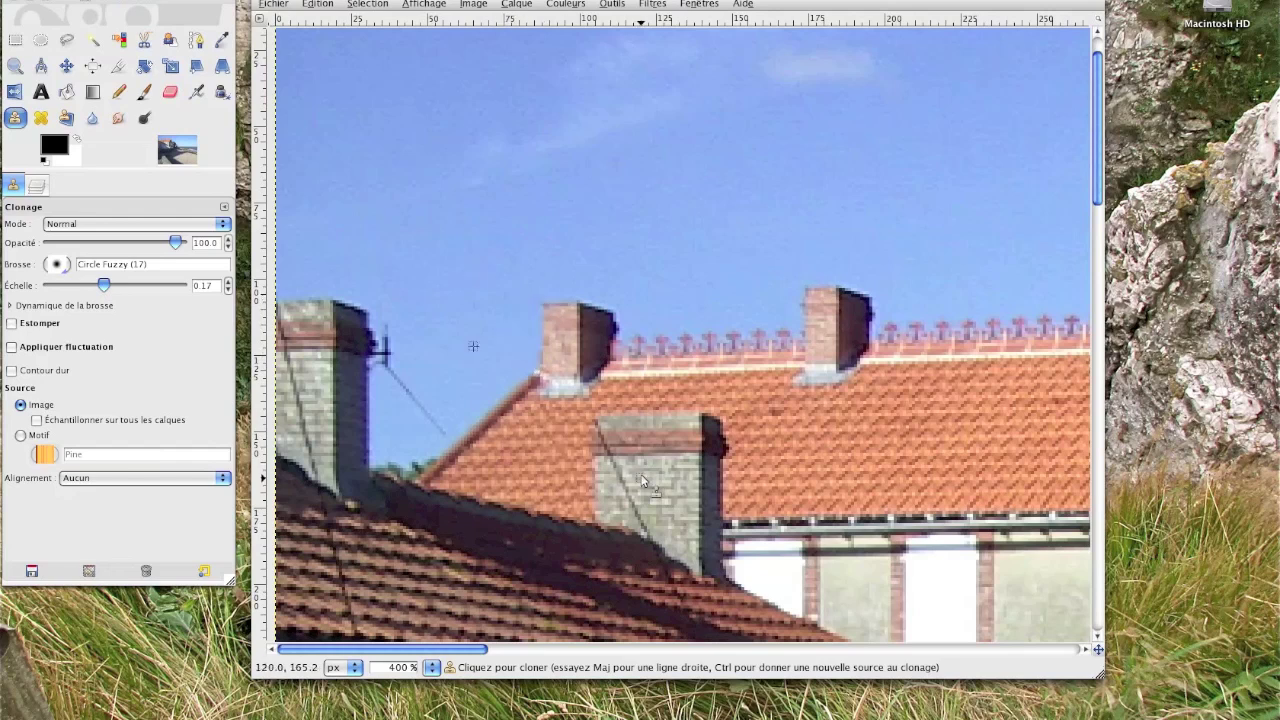
{"action": "left_click", "coordinate": [623, 421], "text": "ctrl"}
- Set the clone brush scale to 0.38 and clone sky over the antenna and wire beside the leftmost chimney
{"action": "left_click_drag", "start_coordinate": [425, 395], "coordinate": [517, 328]}
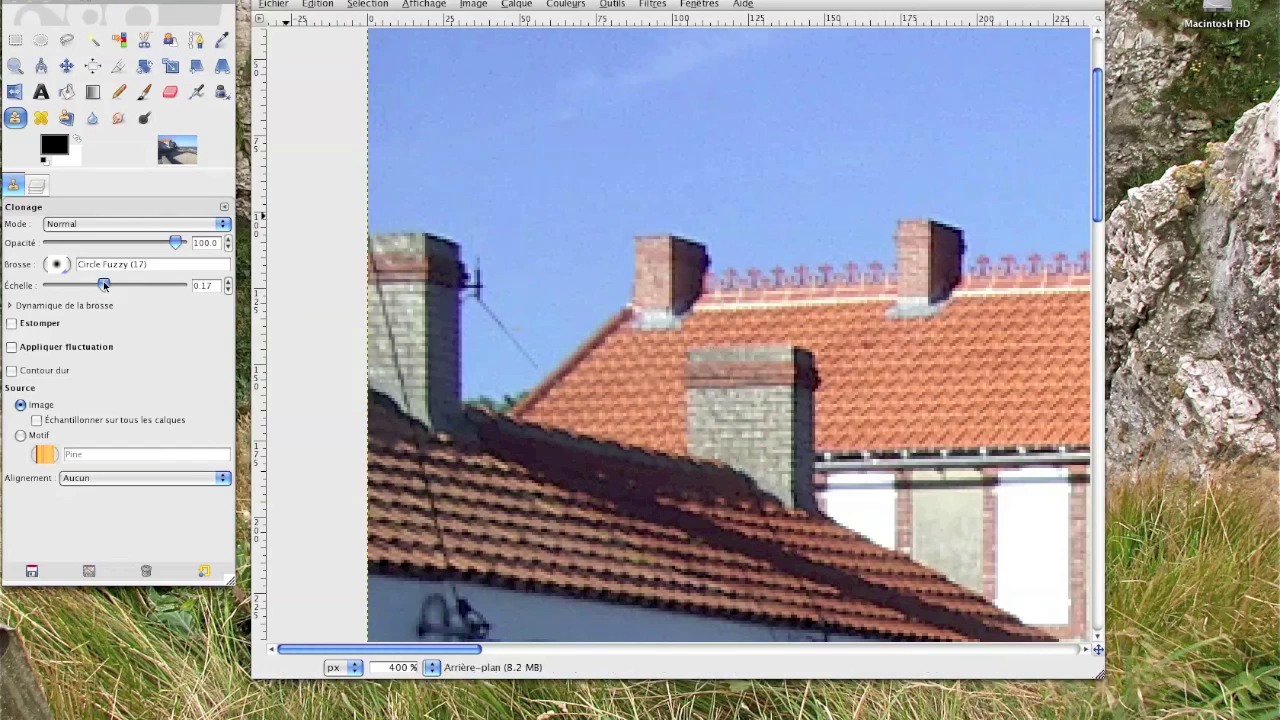
{"action": "left_click_drag", "start_coordinate": [103, 285], "coordinate": [118, 285]}
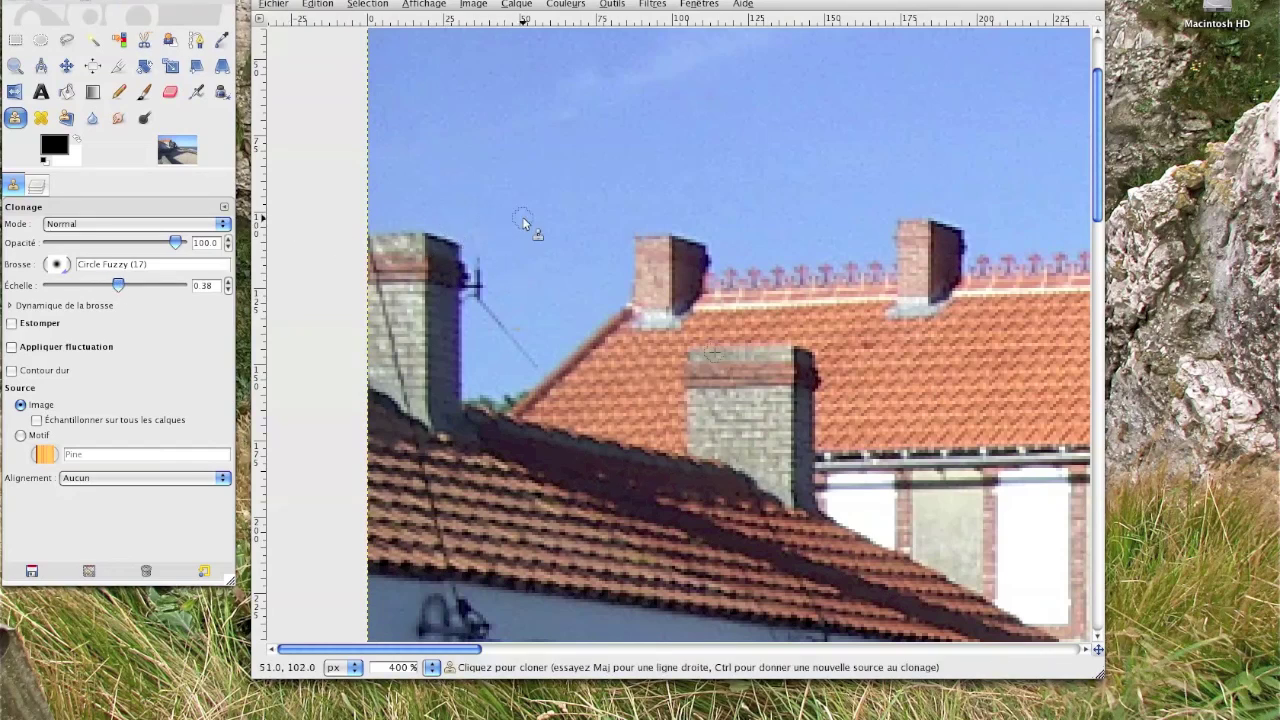
{"action": "key", "text": "ctrl"}
{"action": "left_click", "coordinate": [507, 263], "text": "ctrl"}
{"action": "left_click_drag", "start_coordinate": [478, 282], "coordinate": [475, 306]}
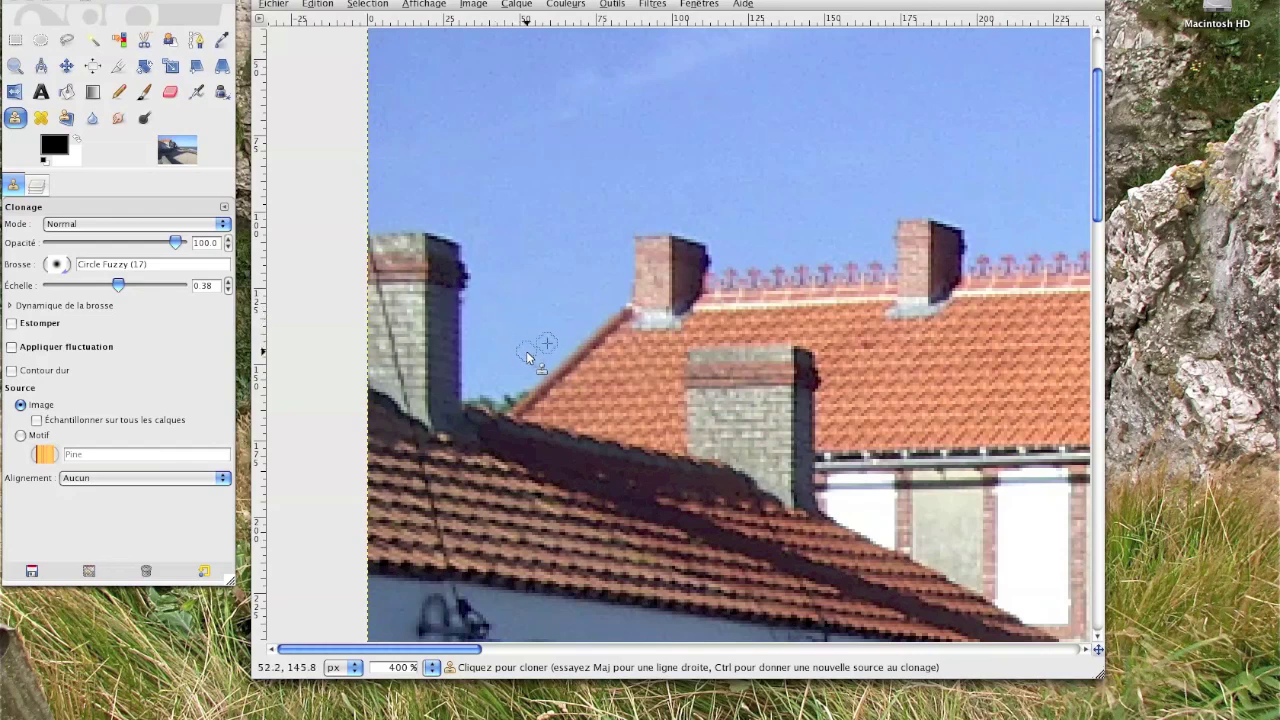
- Clone clean sky over the smudge left of the orange roof's sloping edge
{"action": "key", "text": "ctrl"}
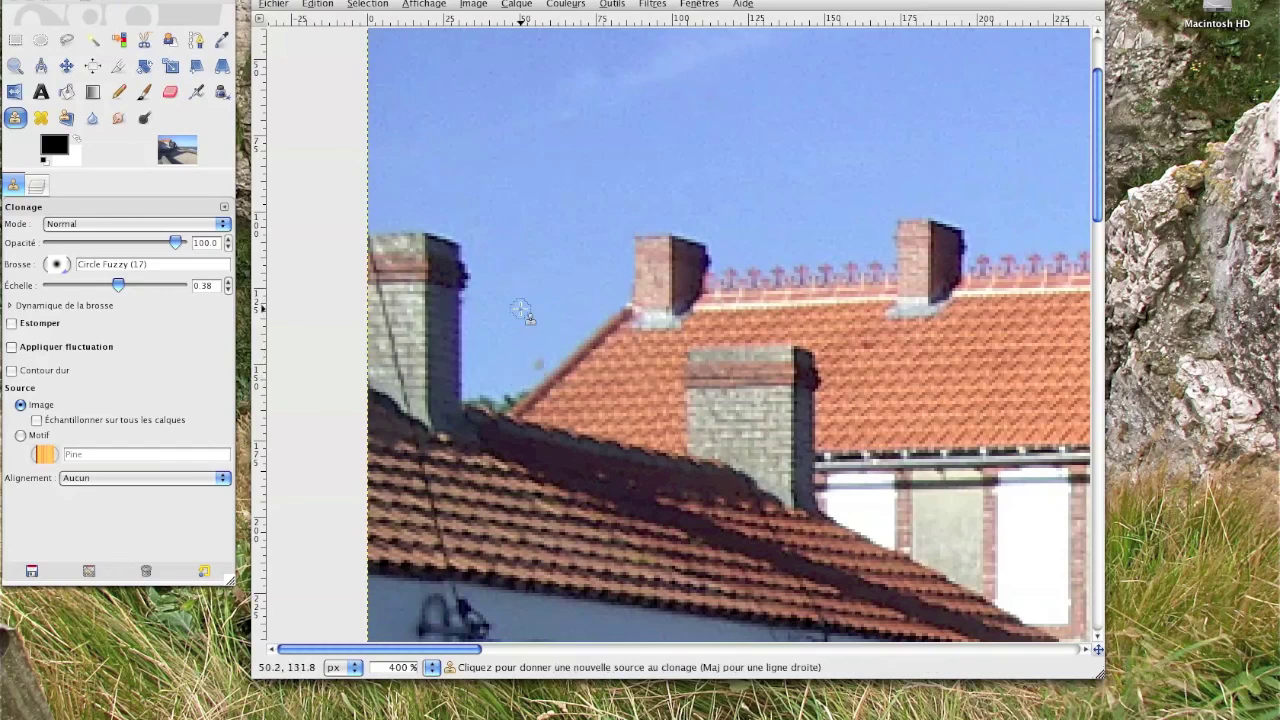
{"action": "left_click", "coordinate": [517, 276], "text": "ctrl"}
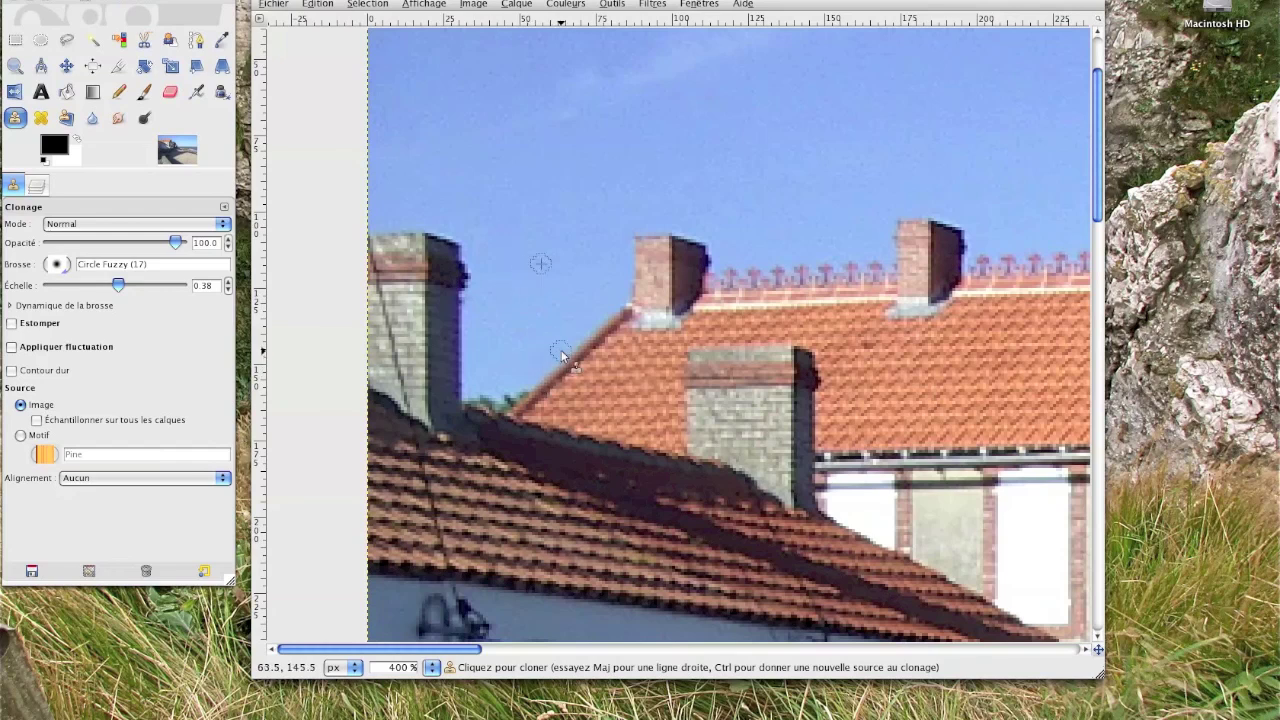
- Set the clone brush scale to 0.21 and clone brick over the cable crossing the leftmost grey chimney
{"action": "scroll", "coordinate": [516, 350], "scroll_direction": "down", "scroll_amount": 5}
{"action": "scroll", "coordinate": [516, 350], "scroll_direction": "left", "scroll_amount": 2}
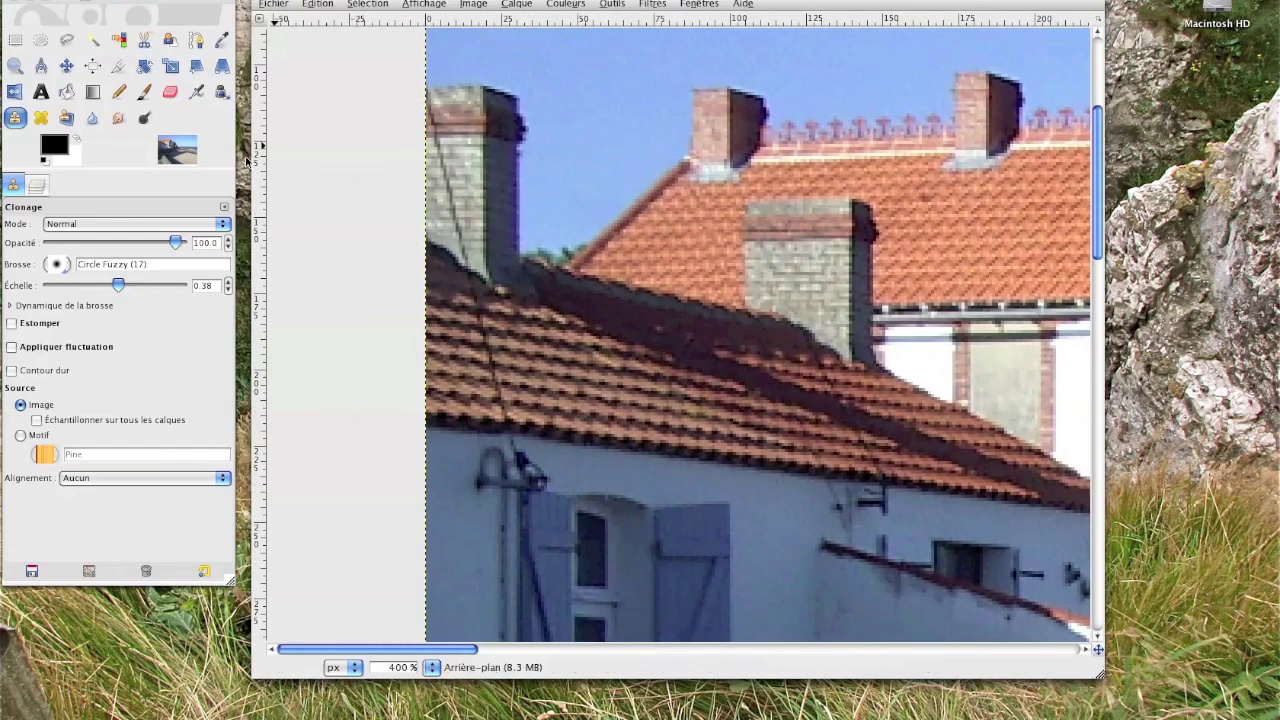
{"action": "left_click_drag", "start_coordinate": [121, 283], "coordinate": [110, 284]}
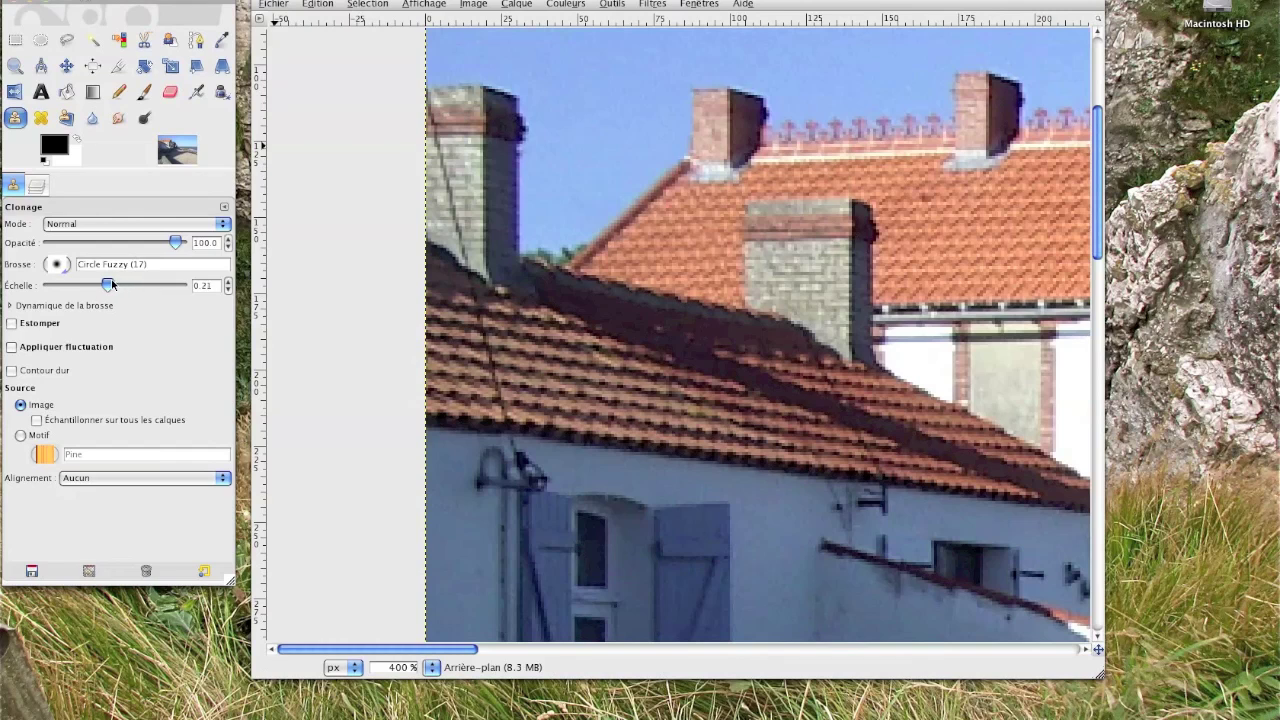
{"action": "left_click", "coordinate": [445, 96], "text": "ctrl"}
{"action": "left_click_drag", "start_coordinate": [428, 100], "coordinate": [436, 148]}
{"action": "mouse_move", "coordinate": [456, 214]}
{"action": "left_mouse_down"}
{"action": "mouse_move", "coordinate": [448, 188]}
{"action": "mouse_move", "coordinate": [465, 255]}
{"action": "mouse_move", "coordinate": [484, 270]}
{"action": "mouse_move", "coordinate": [466, 242]}
{"action": "mouse_move", "coordinate": [456, 271]}
{"action": "left_mouse_up"}
- Clone roof tiles over the cable running down the brown roof below the leftmost chimney
{"action": "key", "text": "ctrl"}
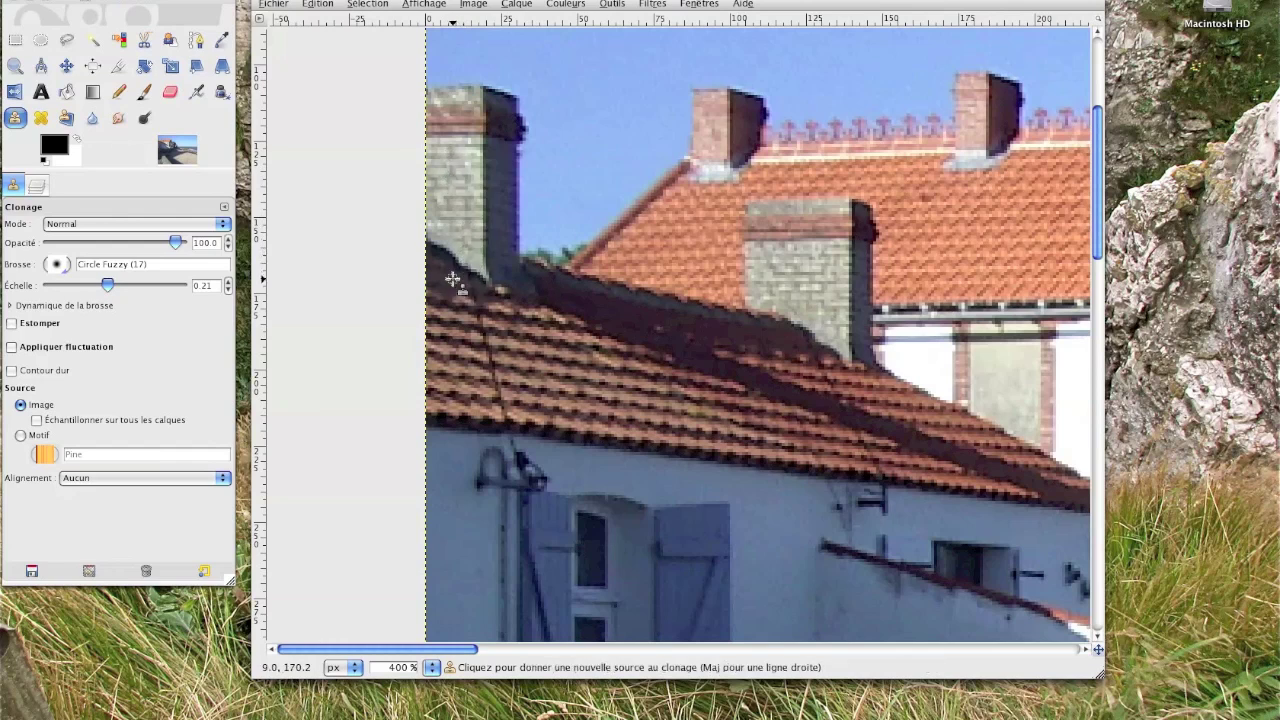
{"action": "left_click", "coordinate": [472, 281], "text": "ctrl"}
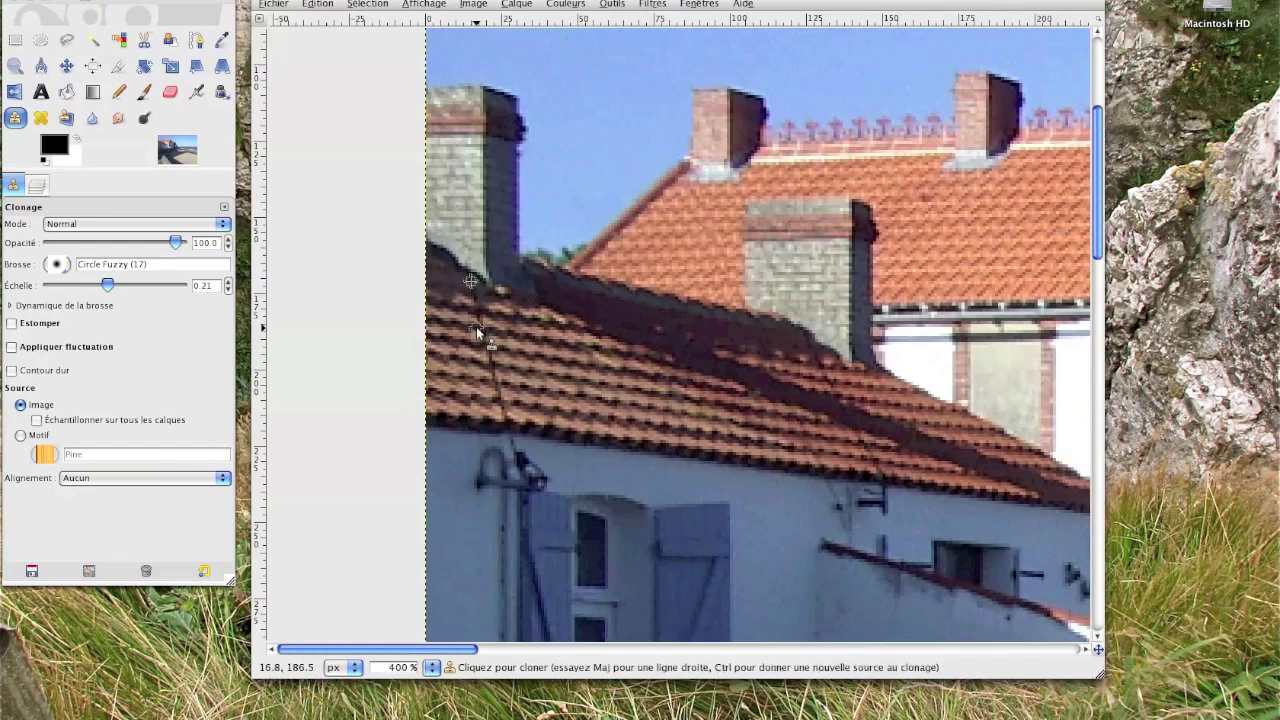
{"action": "left_click", "coordinate": [446, 278], "text": "ctrl"}
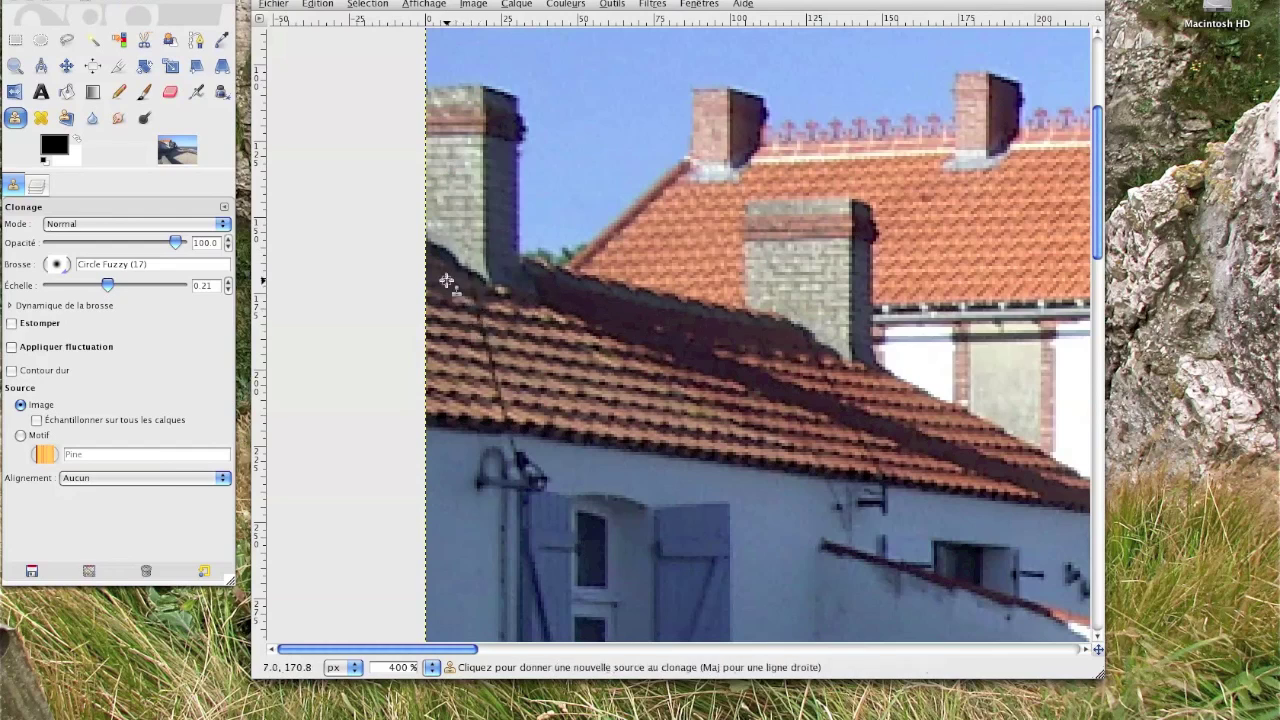
{"action": "mouse_move", "coordinate": [468, 290]}
{"action": "left_mouse_down"}
{"action": "mouse_move", "coordinate": [496, 409]}
{"action": "mouse_move", "coordinate": [491, 395]}
{"action": "mouse_move", "coordinate": [402, 373]}
{"action": "left_mouse_up"}
- Clone brown roof tiles over the cable traces between the middle grey chimney and the white house's eave
{"action": "key", "text": "space"}
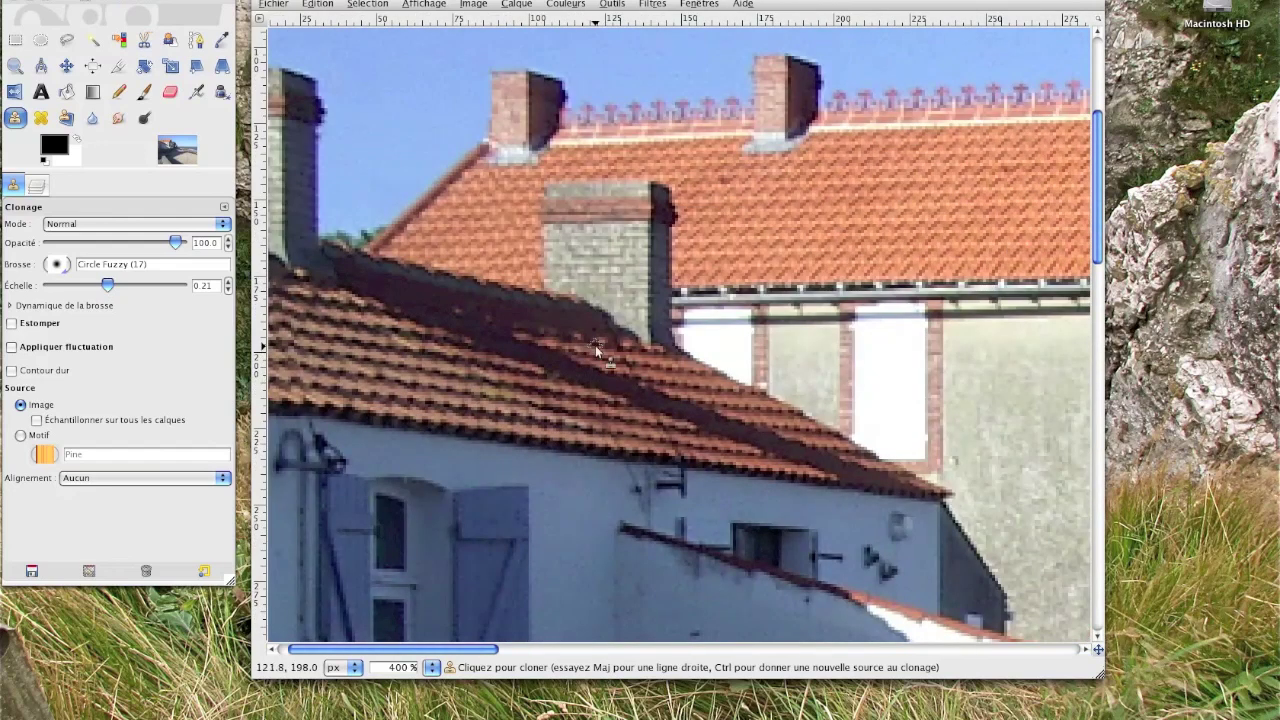
{"action": "left_click", "coordinate": [587, 316], "text": "ctrl"}
{"action": "mouse_move", "coordinate": [662, 421]}
{"action": "left_mouse_down"}
{"action": "mouse_move", "coordinate": [678, 452]}
{"action": "mouse_move", "coordinate": [667, 440]}
{"action": "left_mouse_up"}
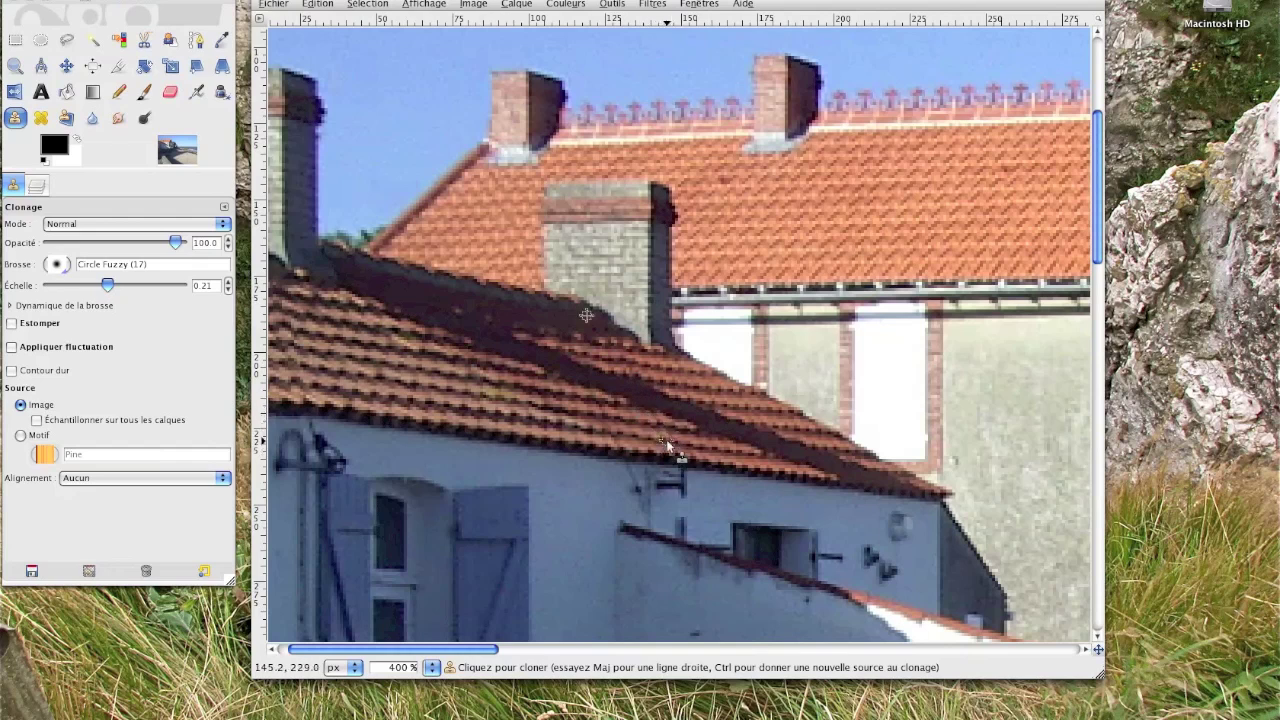
- Clone white wall plaster over the dark bracket and wires just under the brown roof's eave
{"action": "key", "text": "ctrl"}
{"action": "left_click", "coordinate": [606, 467], "text": "ctrl"}
{"action": "left_click", "coordinate": [727, 488], "text": "ctrl"}
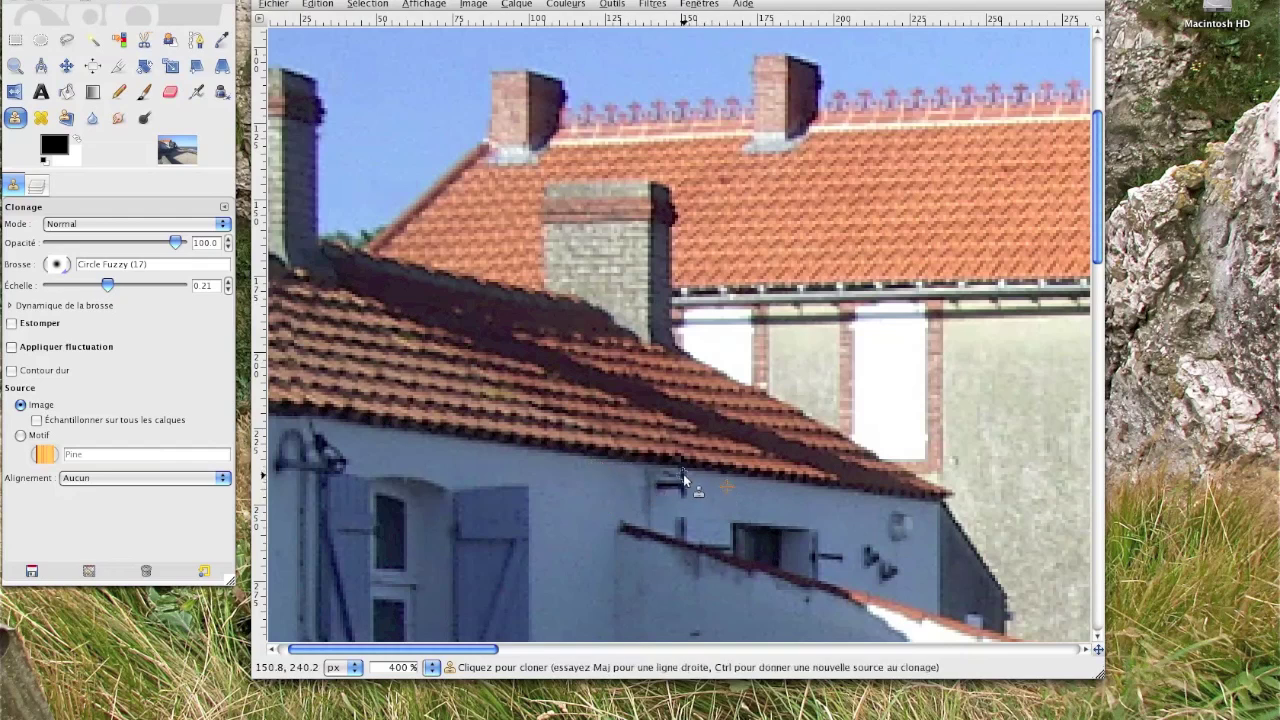
{"action": "left_click", "coordinate": [681, 474]}
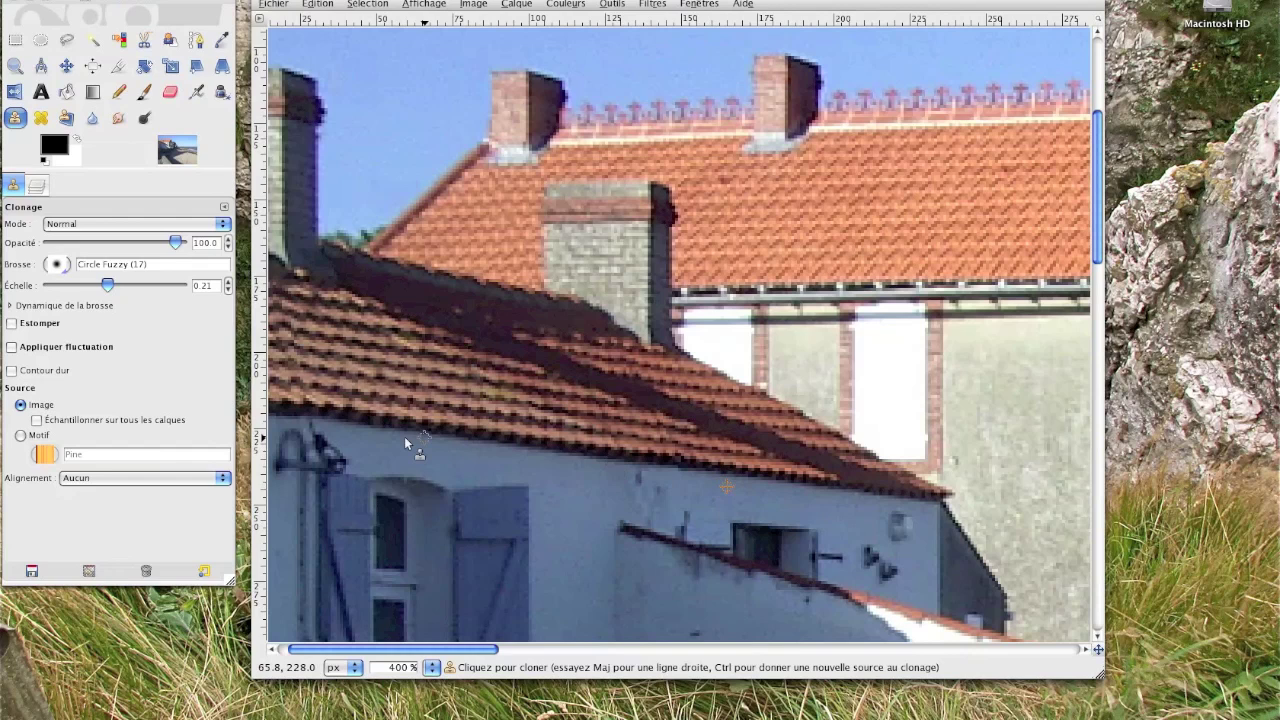
- Set the clone alignment to Fixé and clone wall plaster over the remaining bracket marks on the white wall
{"action": "left_click", "coordinate": [184, 477]}
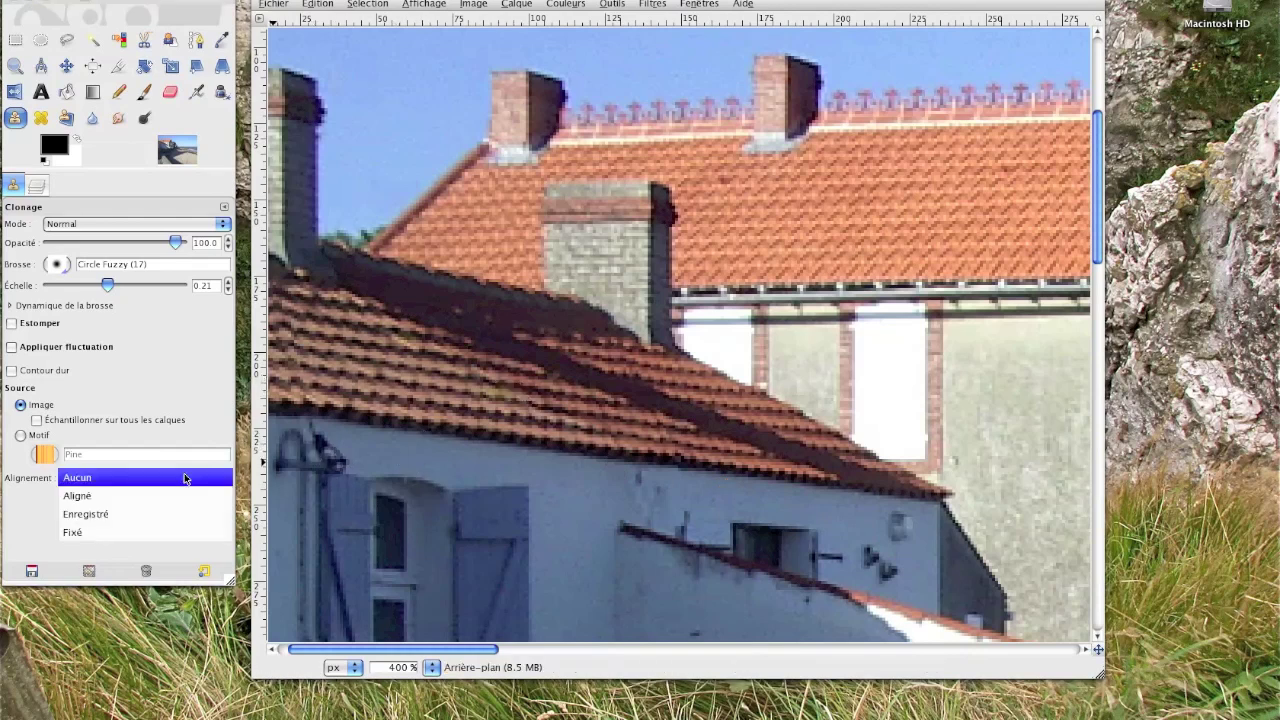
{"action": "left_click", "coordinate": [142, 538]}
{"action": "key", "text": "ctrl"}
{"action": "left_click", "coordinate": [775, 499], "text": "ctrl"}
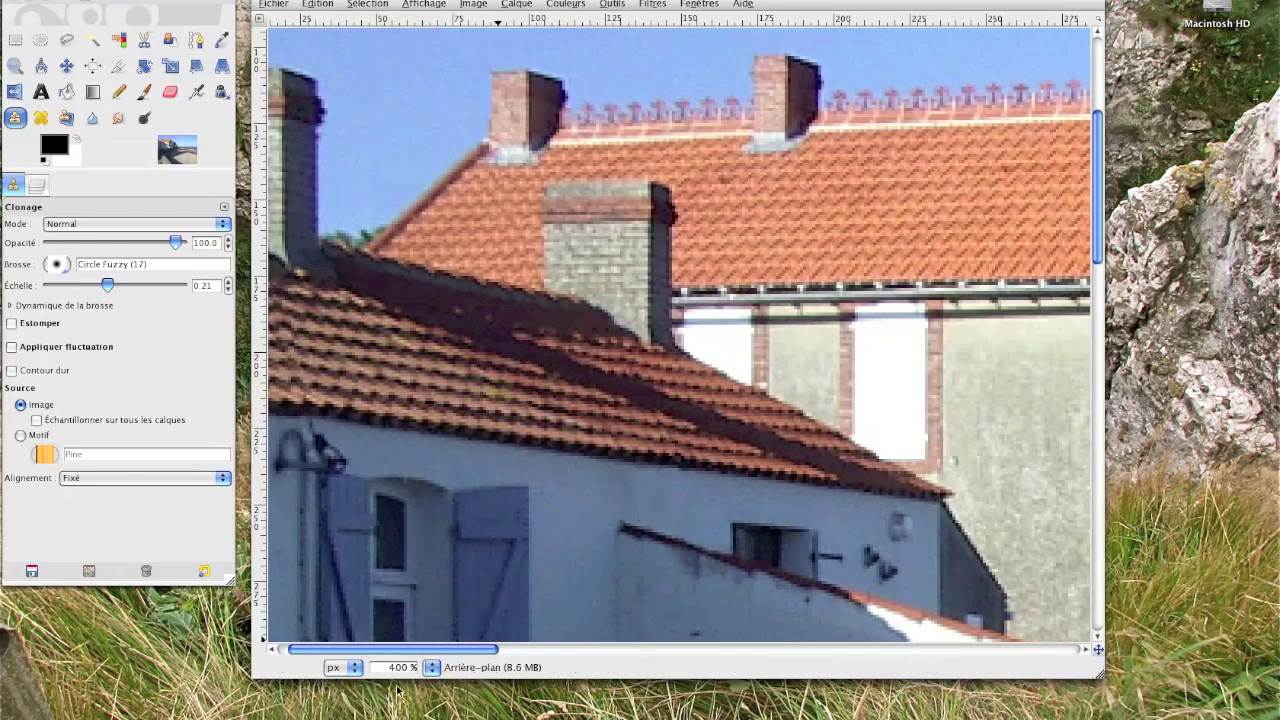
- View the photo at 100 % and duplicate the retouched background layer
{"action": "left_click", "coordinate": [431, 667]}
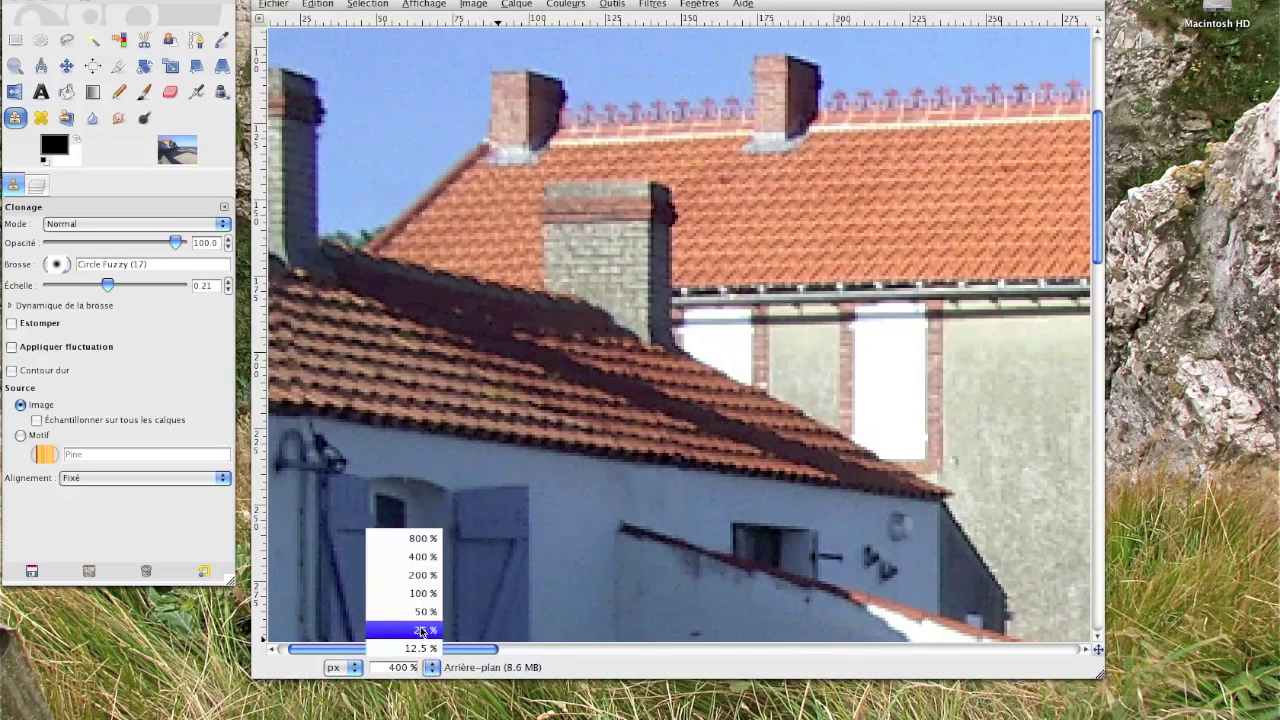
{"action": "left_click", "coordinate": [416, 594]}
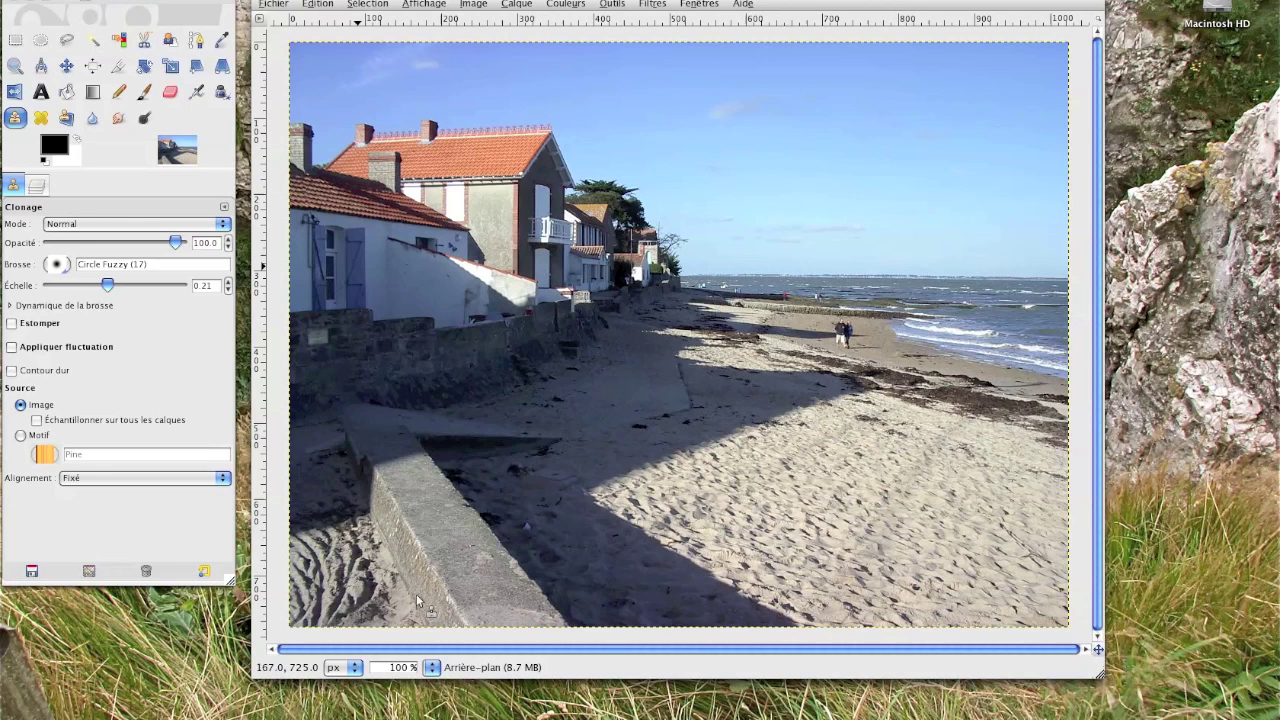
{"action": "key", "text": "ctrl+shift+d"}
- Hide and show the layer copy to compare the retouched photo with the original
{"action": "left_click", "coordinate": [37, 186]}
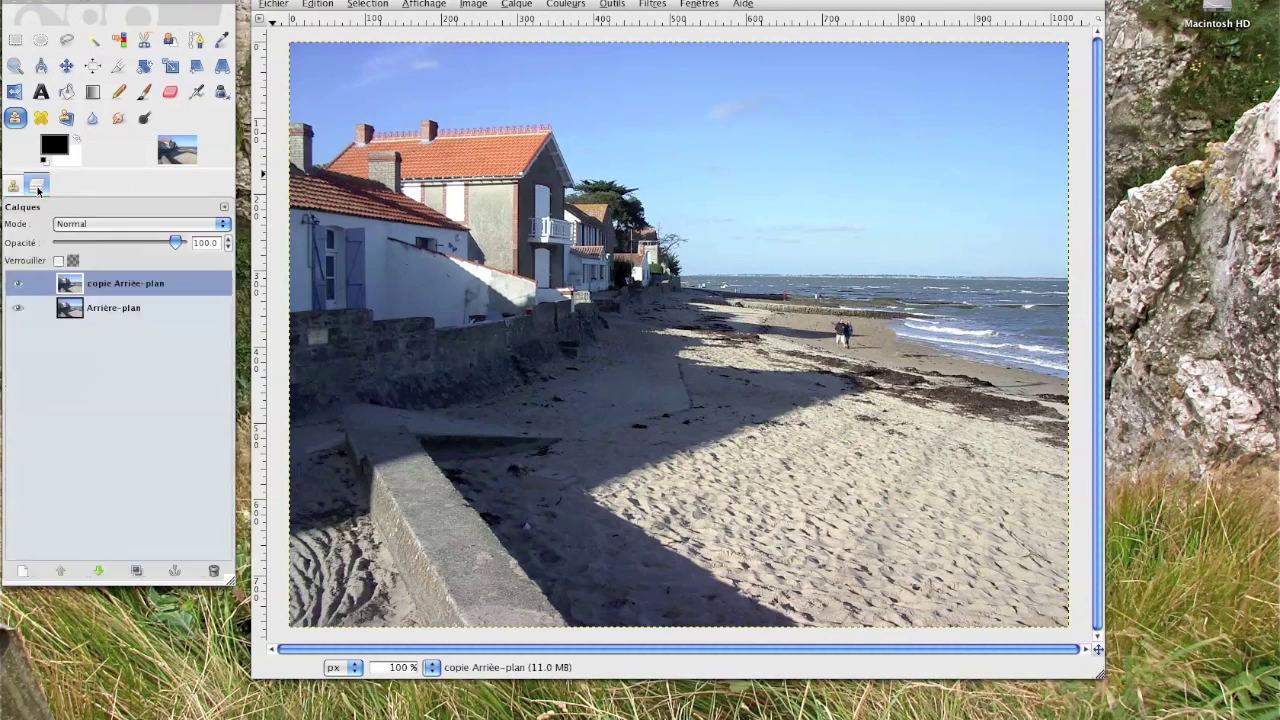
{"action": "left_click", "coordinate": [18, 287]}
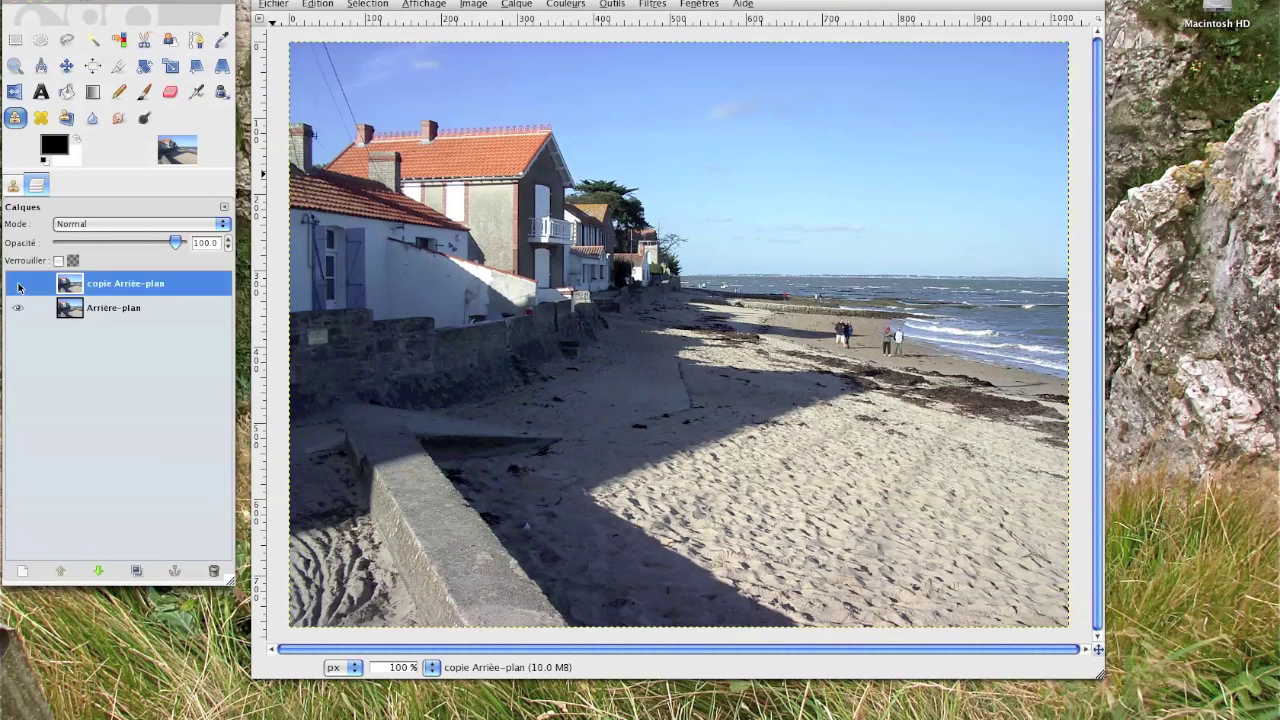
{"action": "left_click", "coordinate": [18, 287]}
- Create a new image from the copied layer and enter plage as its save name
{"action": "left_click_drag", "start_coordinate": [112, 286], "coordinate": [118, 155]}
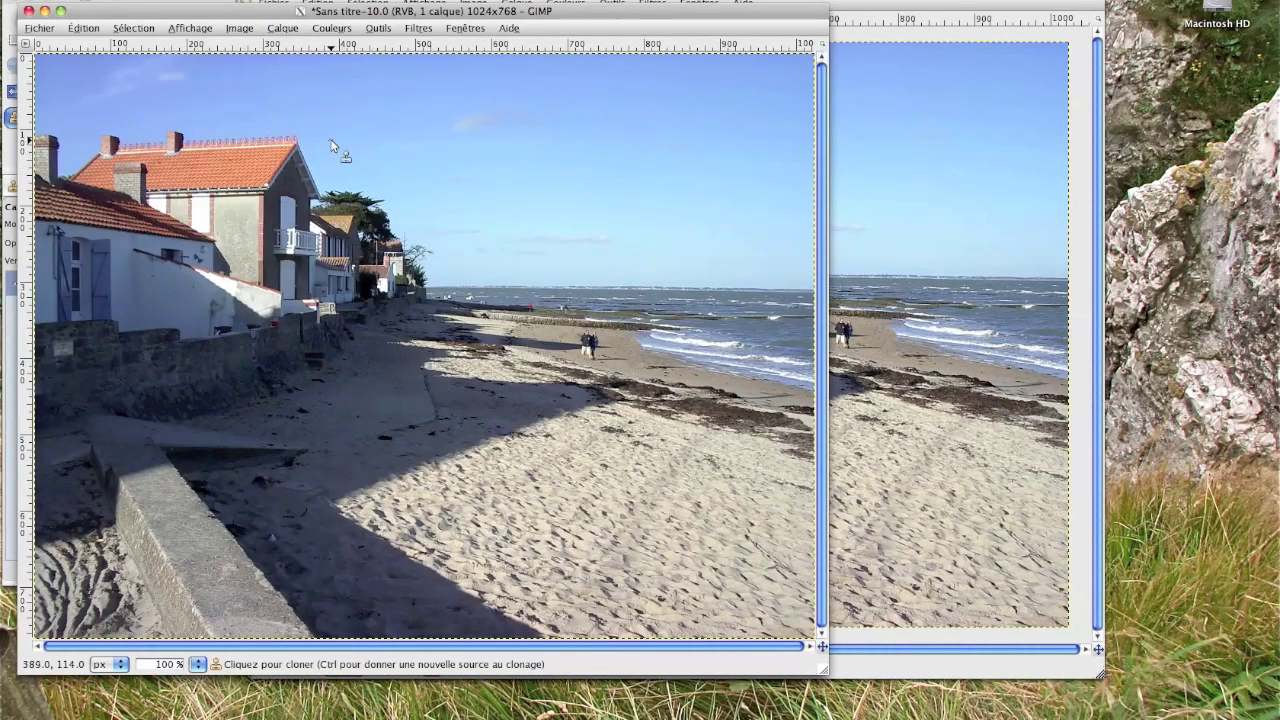
{"action": "left_click", "coordinate": [50, 28]}
{"action": "left_click", "coordinate": [83, 161]}
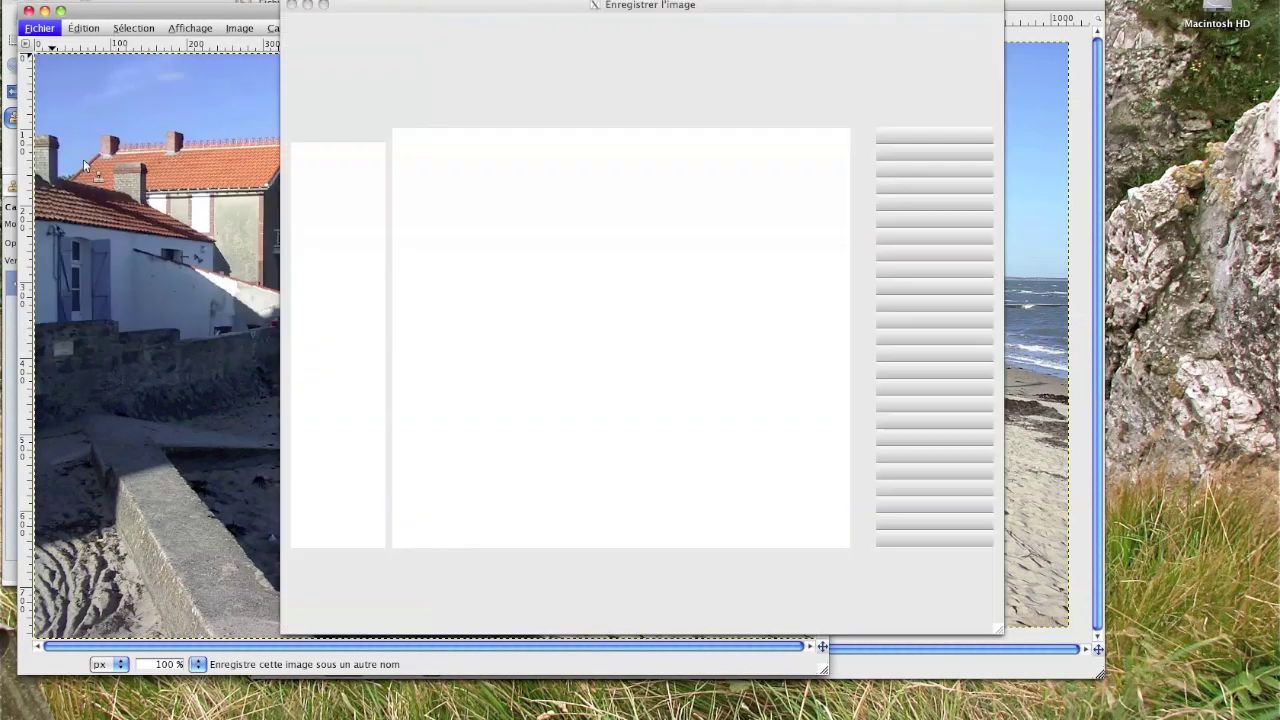
{"action": "type", "text": "plage"}
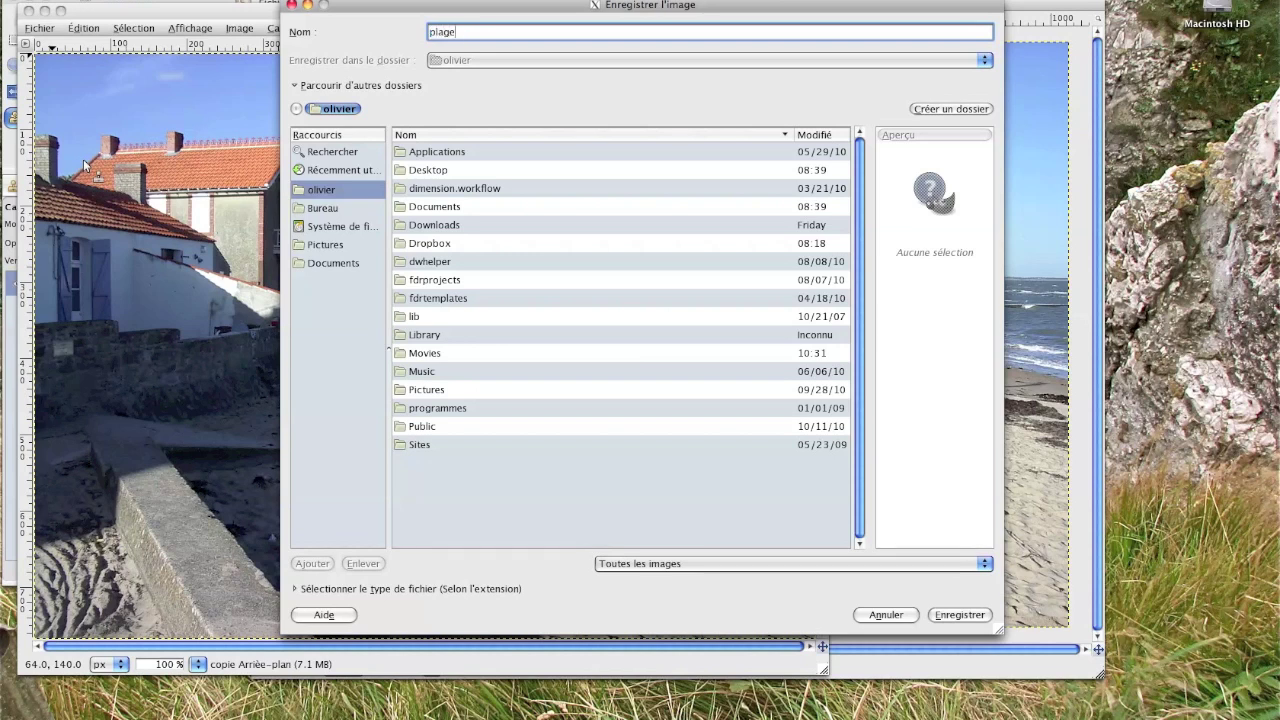
- Save the new image in the Pictures folder as the JPEG file plage.jpg with quality 85
{"action": "left_click", "coordinate": [321, 245]}
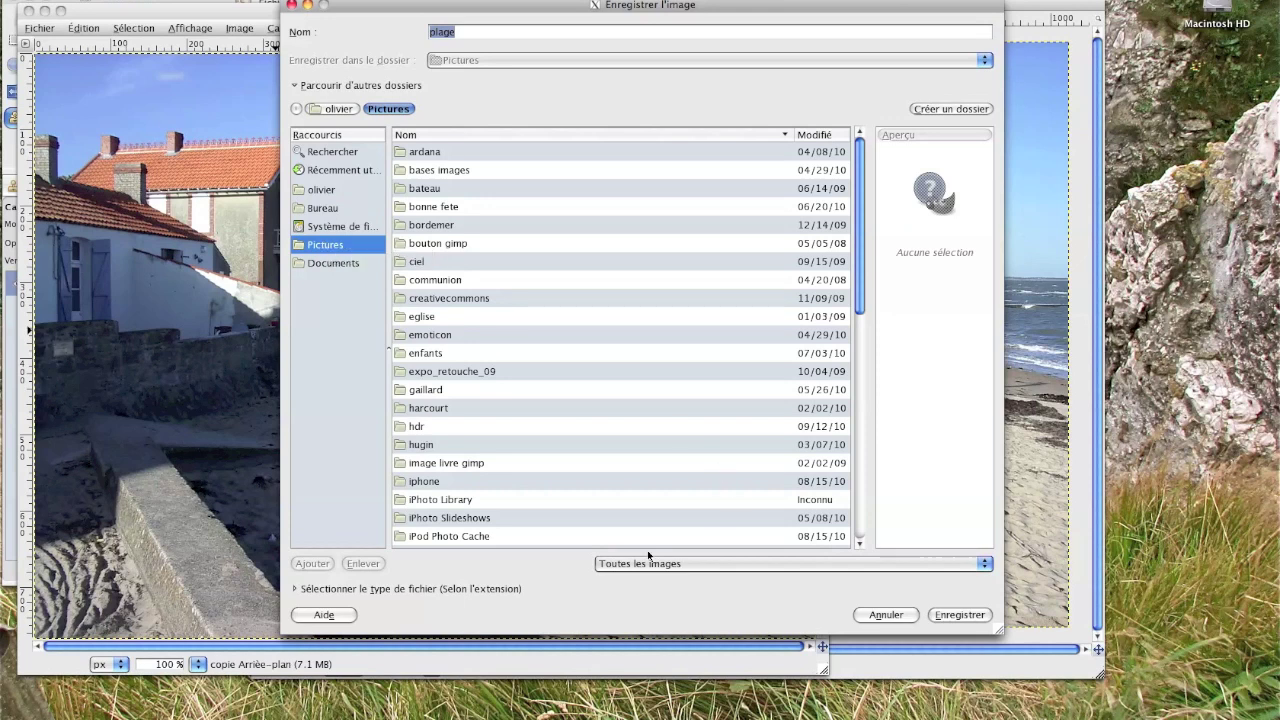
{"action": "left_click", "coordinate": [476, 590]}
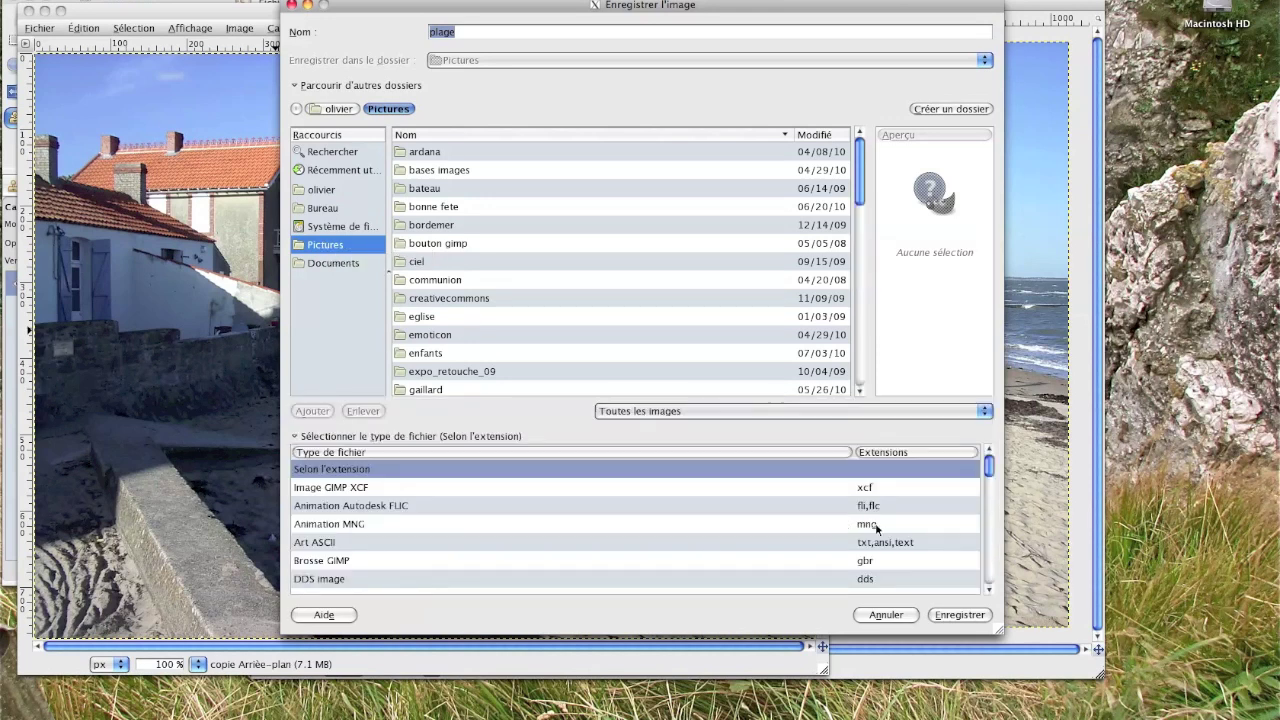
{"action": "scroll", "coordinate": [890, 537], "scroll_direction": "down", "scroll_amount": 5}
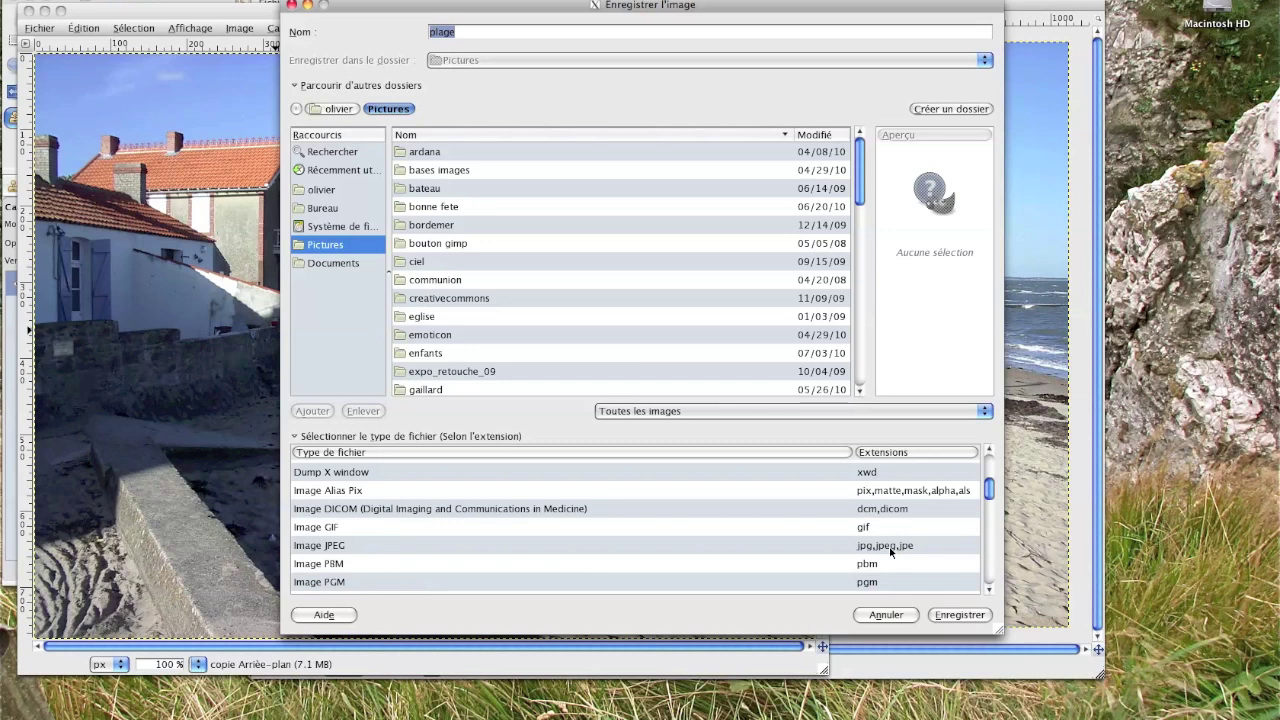
{"action": "left_click", "coordinate": [884, 545]}
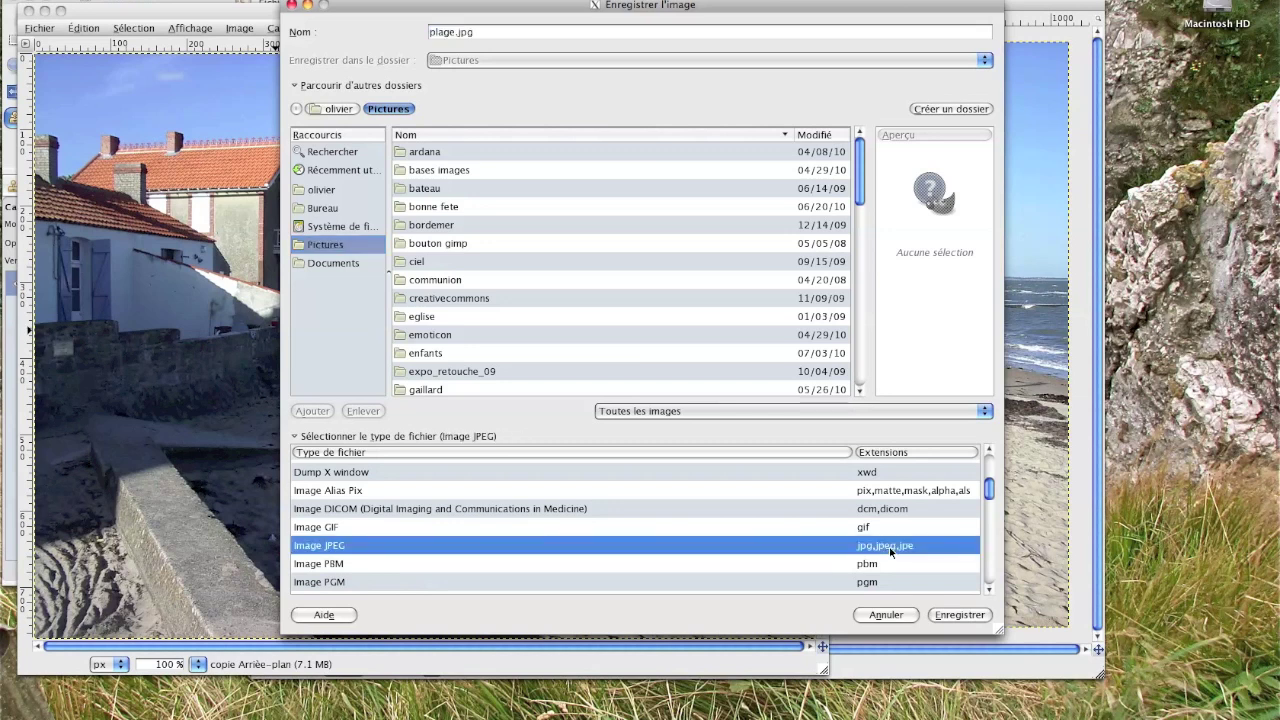
{"action": "left_click", "coordinate": [962, 614]}
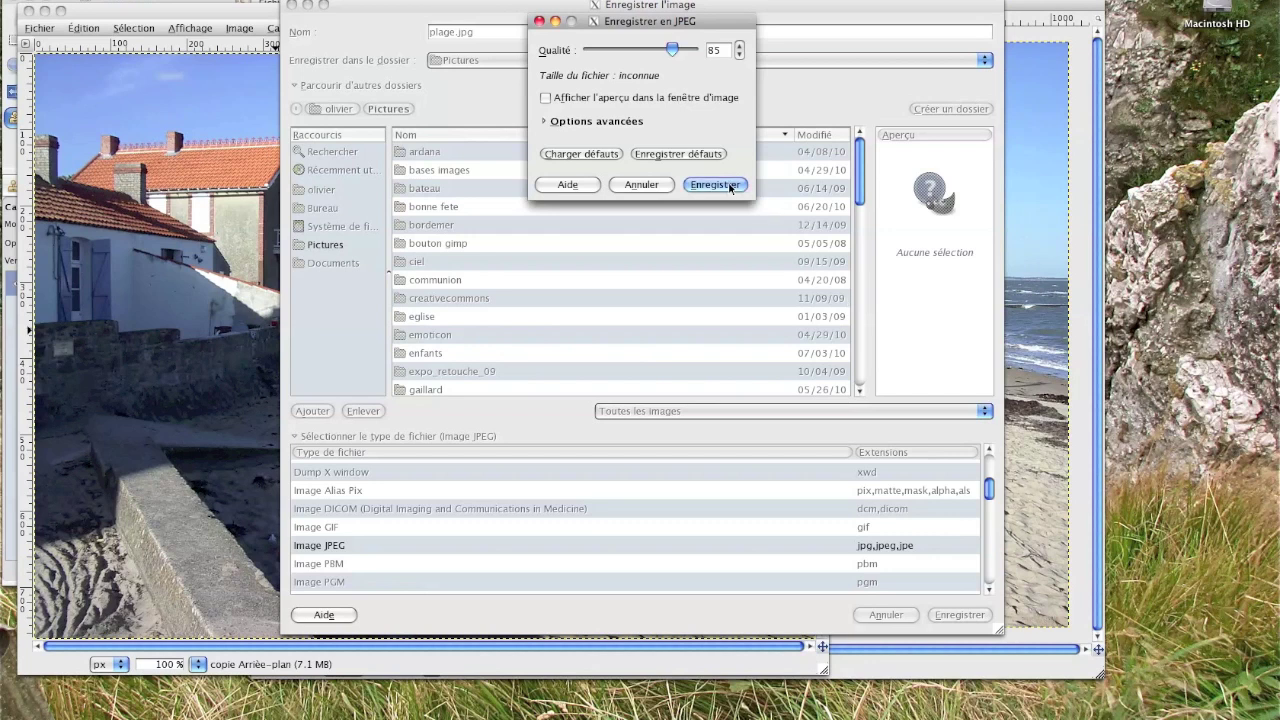
{"action": "left_click", "coordinate": [738, 186]}
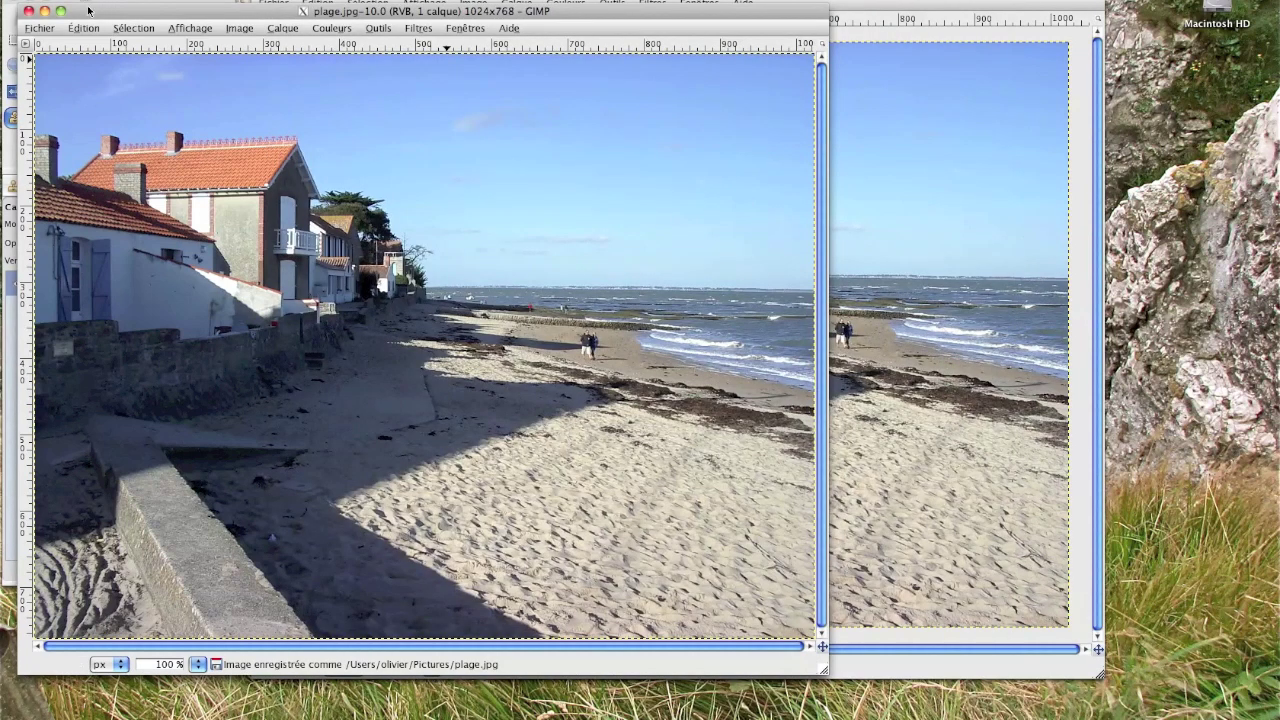
{"action": "left_click_drag", "start_coordinate": [266, 10], "coordinate": [438, 0]}
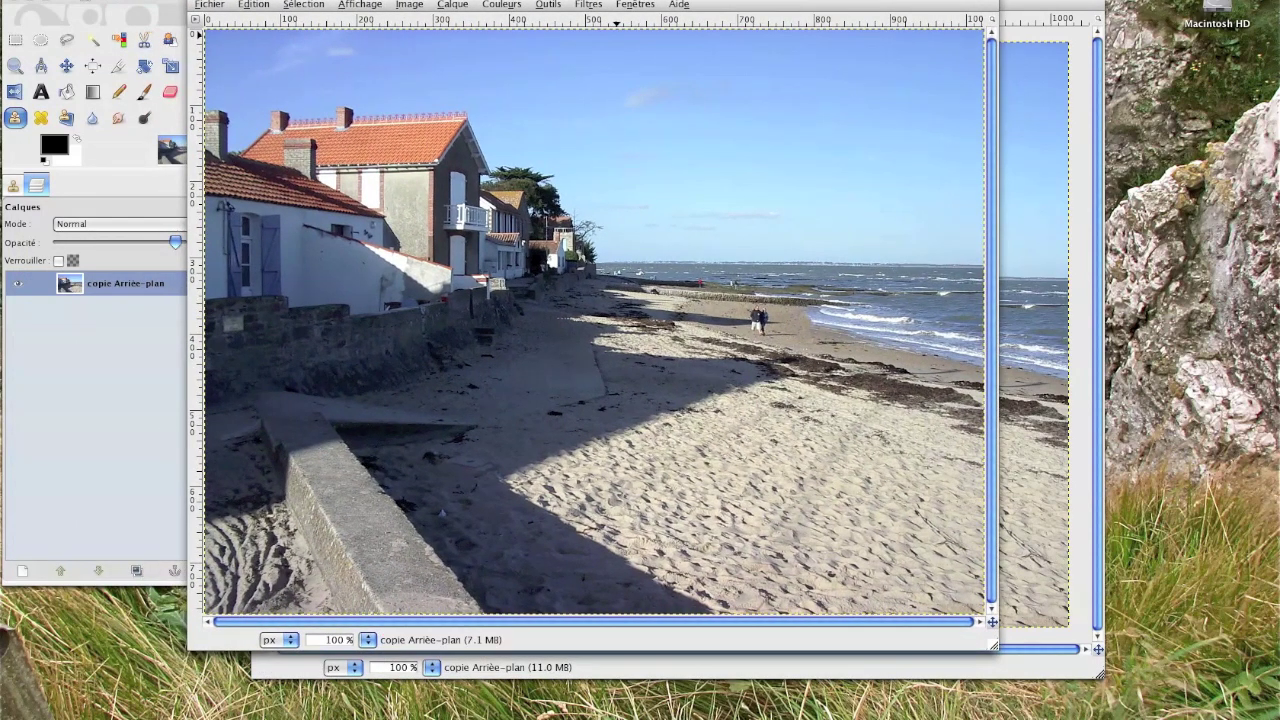